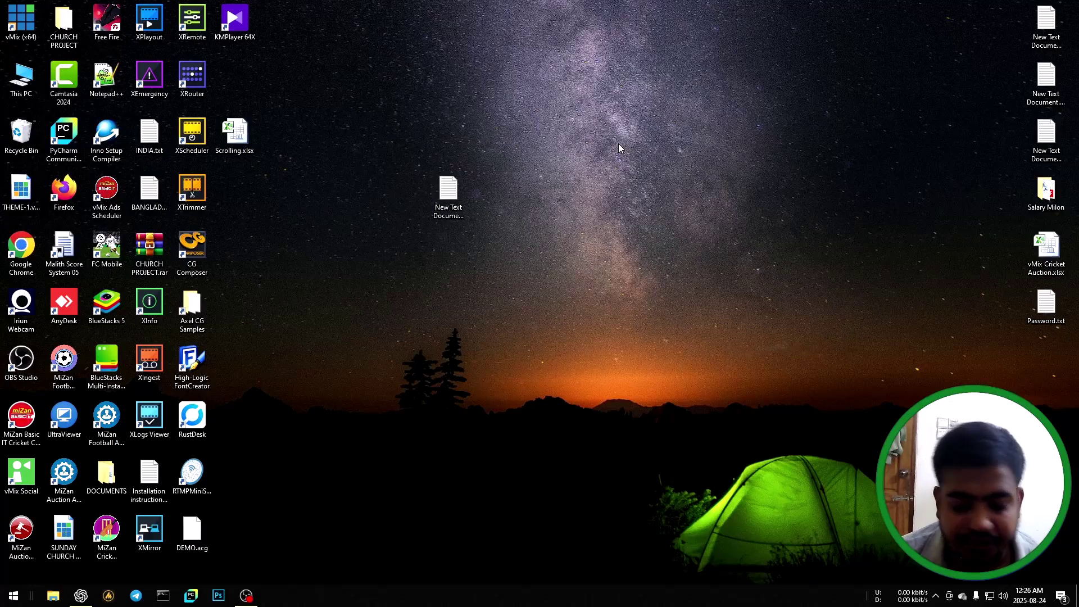
Launch MiZan Cricket Scoring and log in with the scoring account's email and password.
click(106, 528)
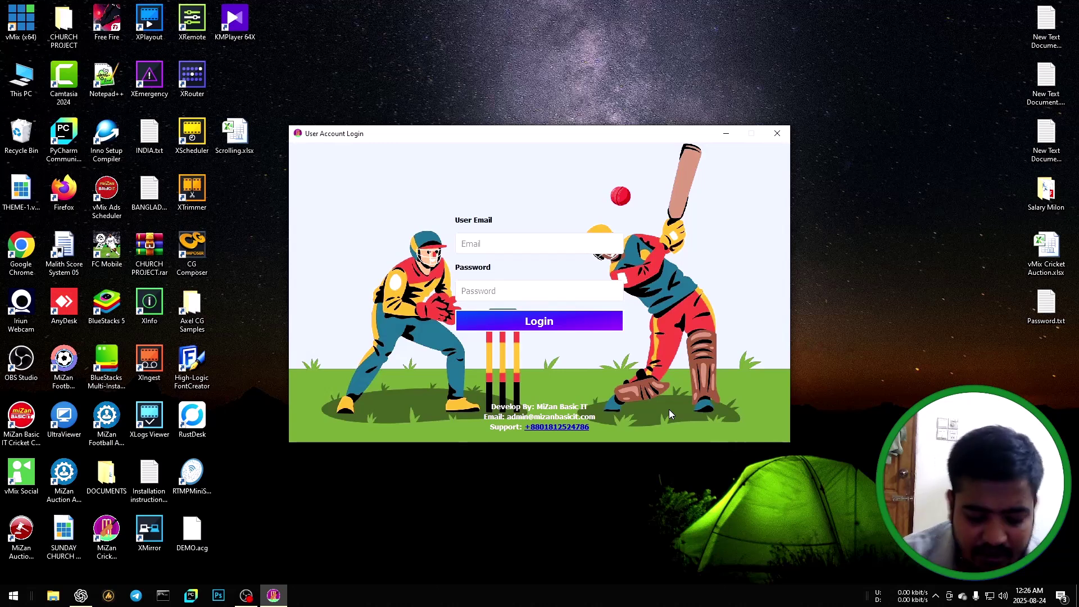
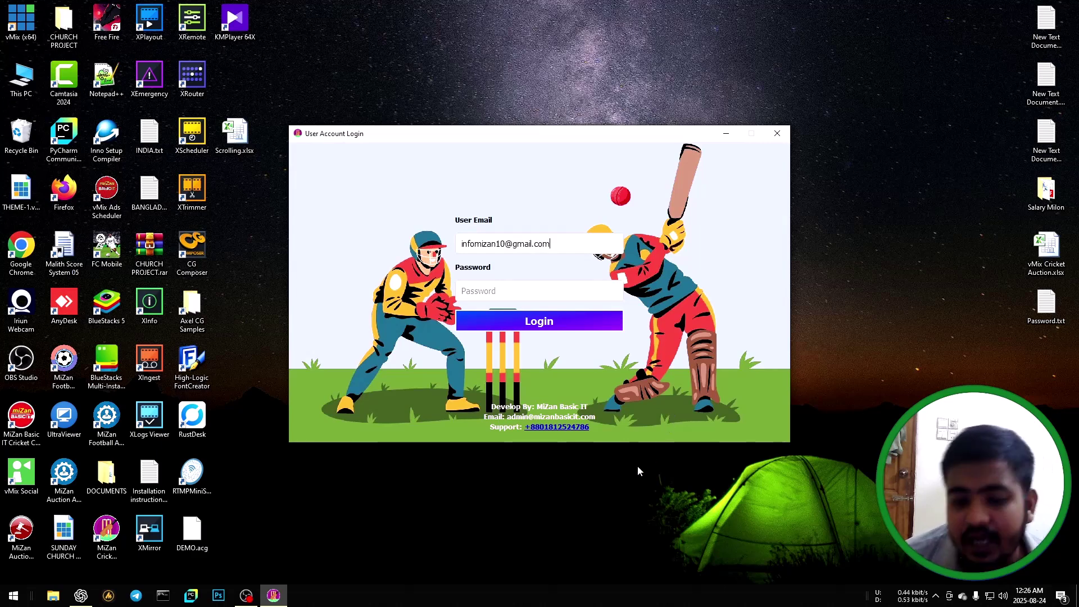
text(123456)
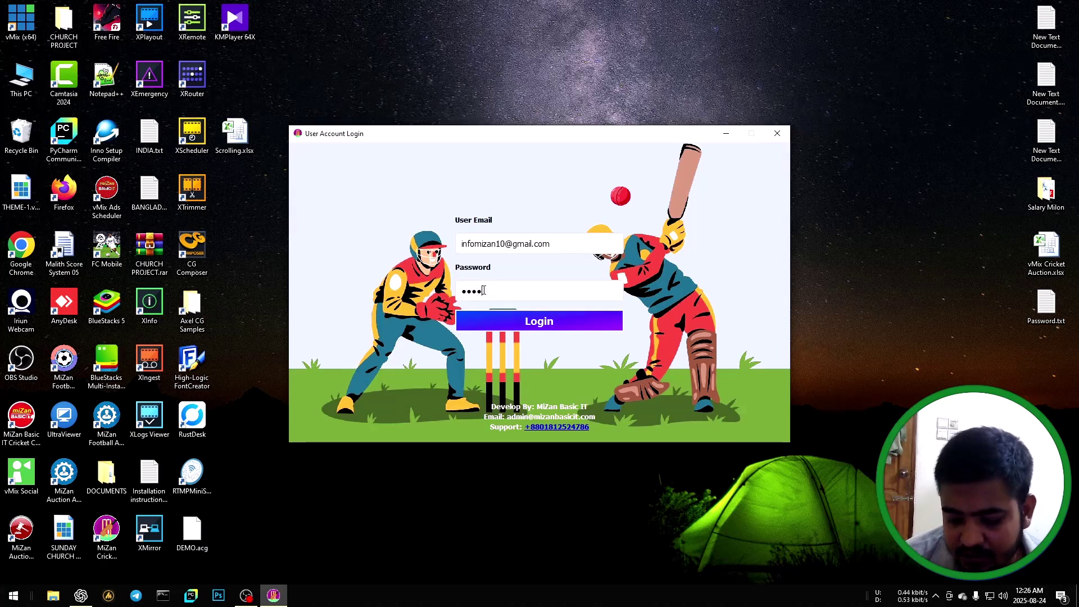
click(534, 325)
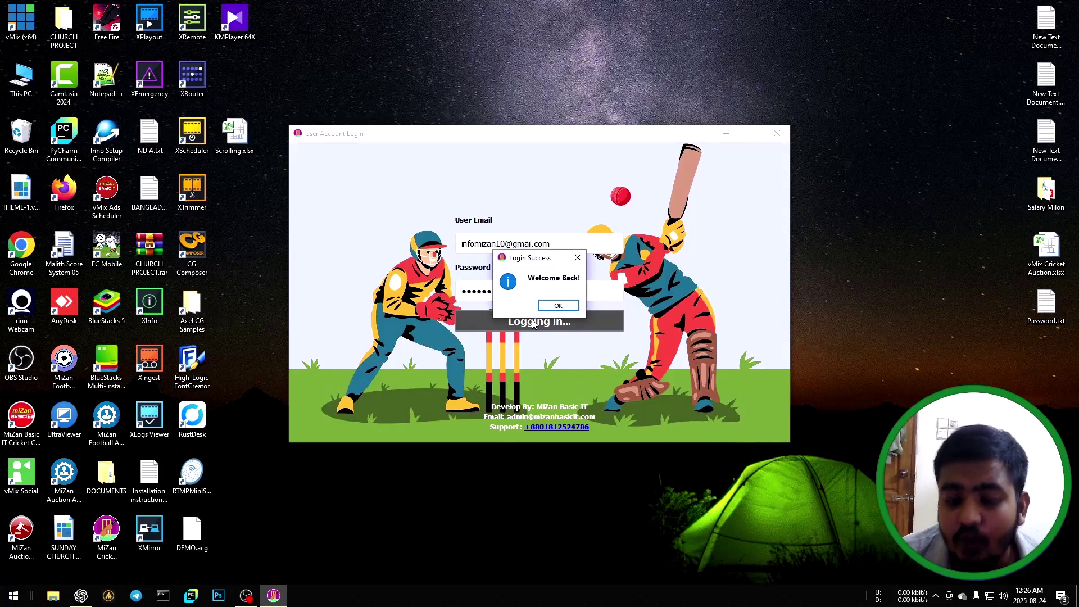
Dismiss the Welcome Back message and open the Theme-2 scoring panel.
click(565, 306)
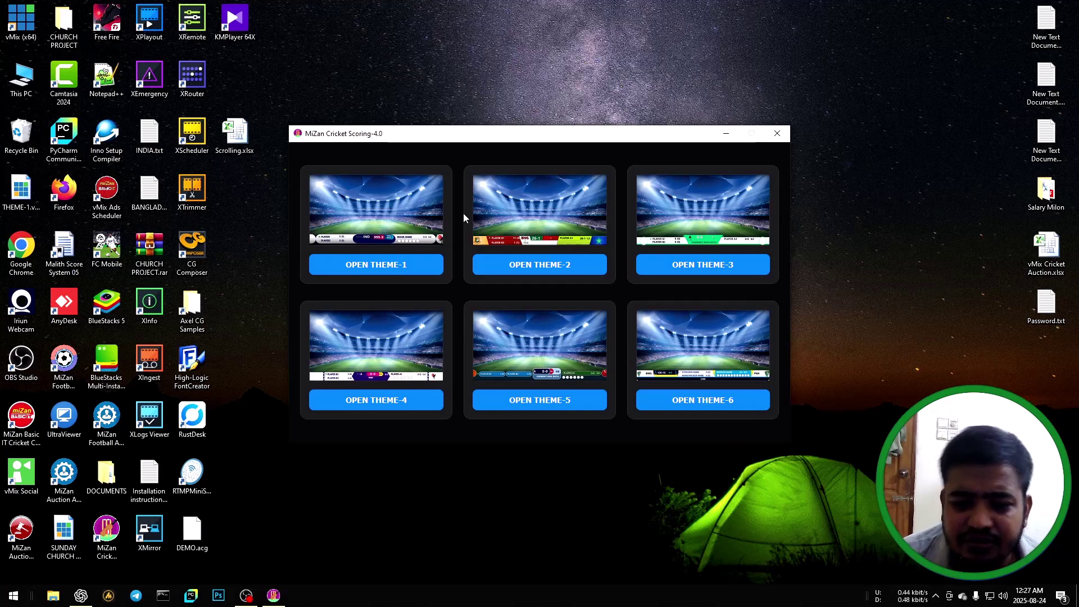
click(538, 265)
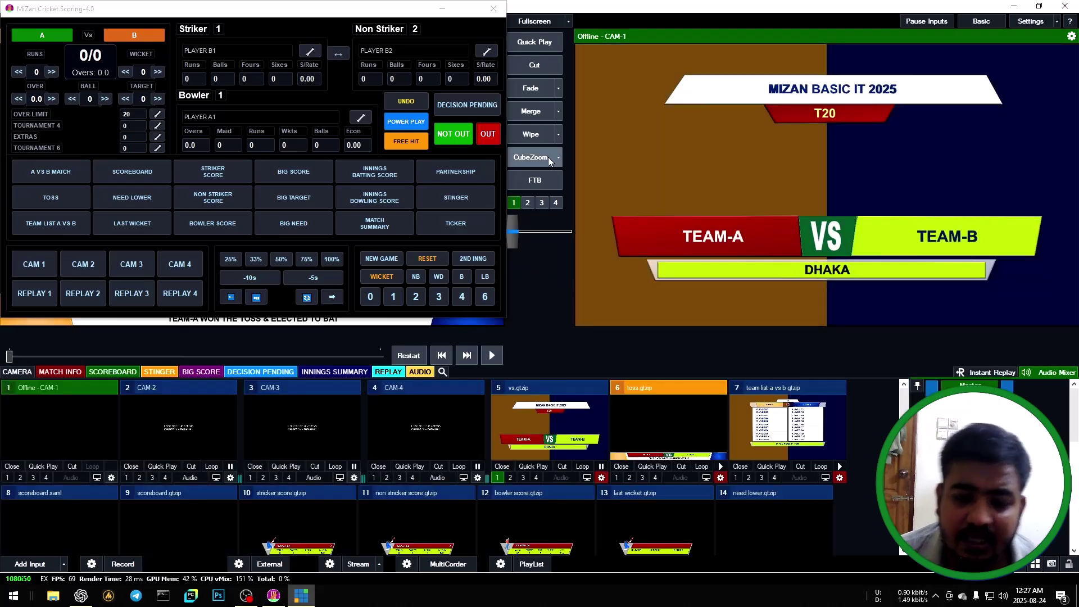
Minimize MiZan and preview CAM-1 through CAM-4 in vMix, ending on CAM-1.
click(441, 9)
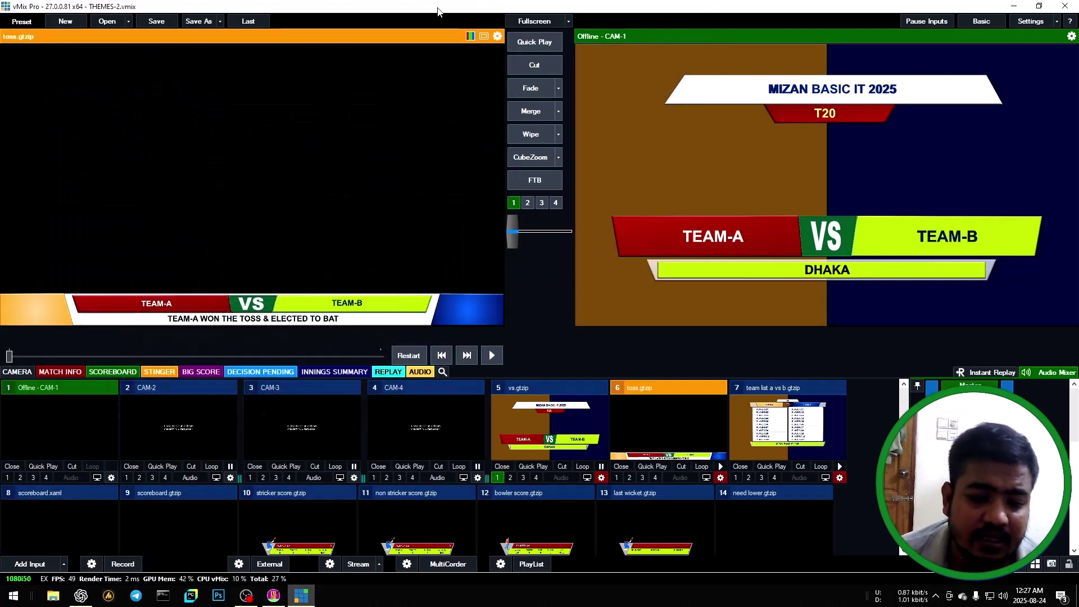
click(49, 400)
click(224, 444)
click(277, 436)
click(438, 428)
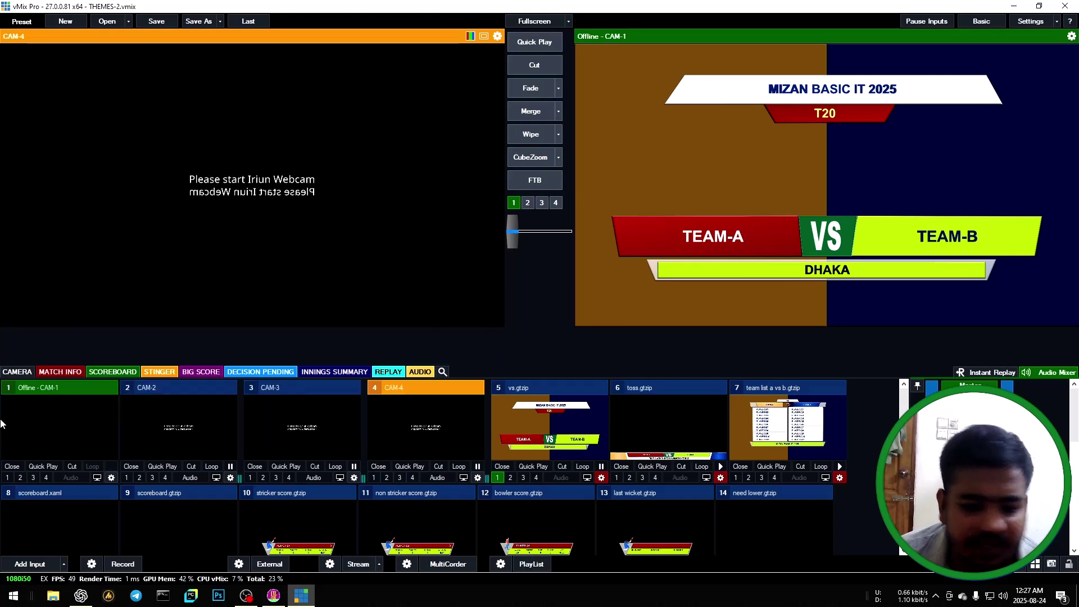
click(16, 422)
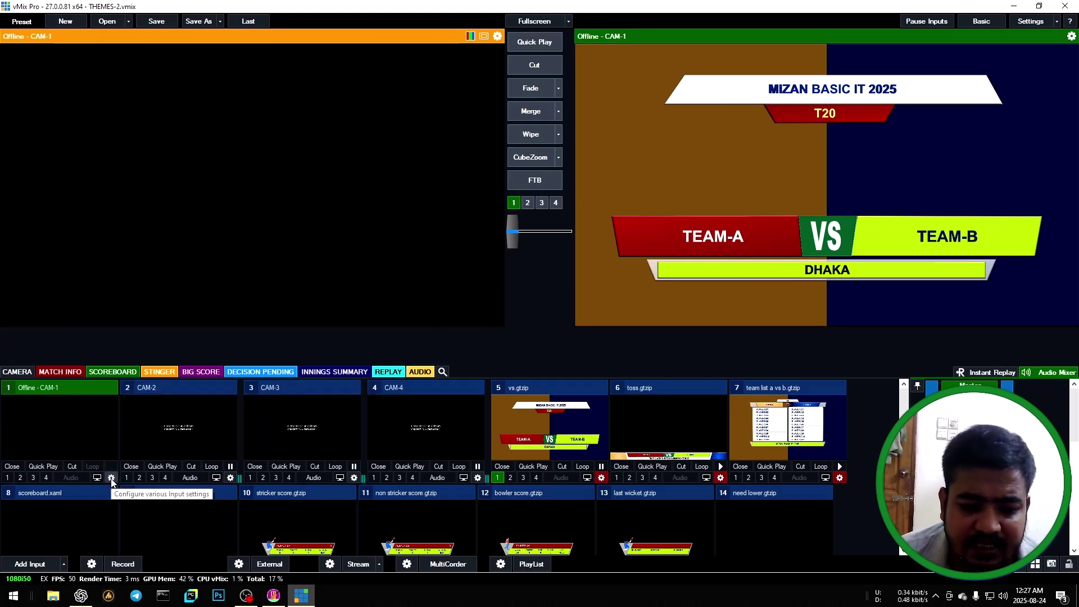
Check CAM-1's camera source list in its settings and close without changes.
click(111, 478)
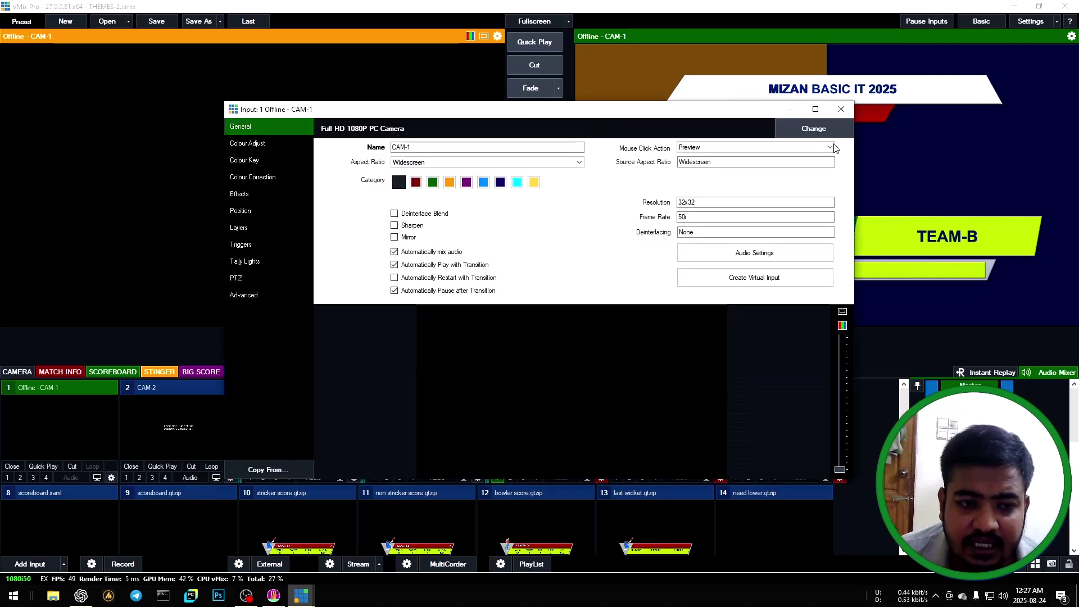
click(809, 129)
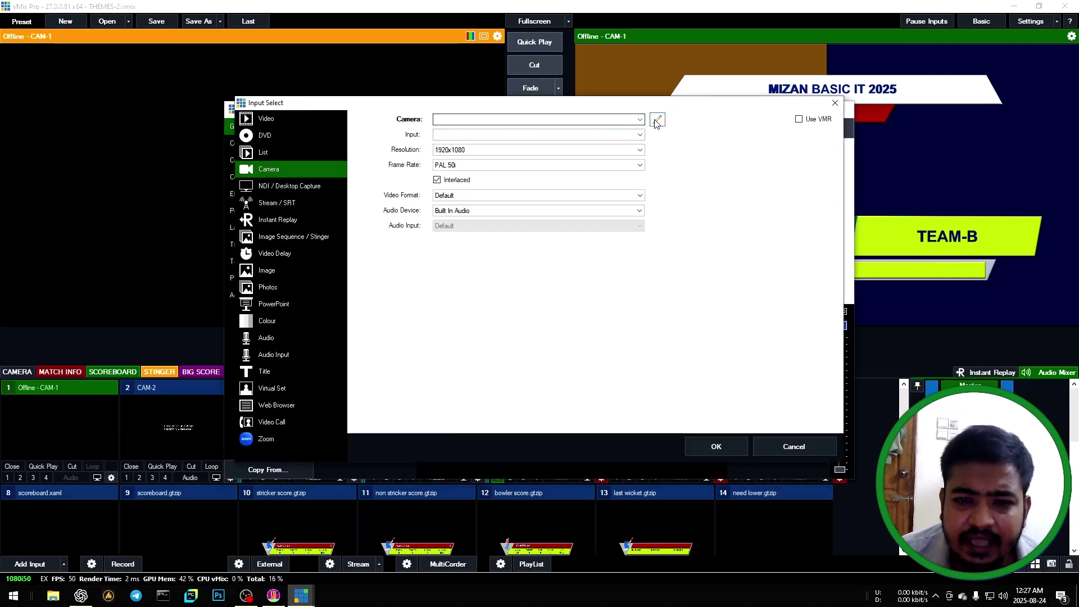
click(639, 119)
click(804, 111)
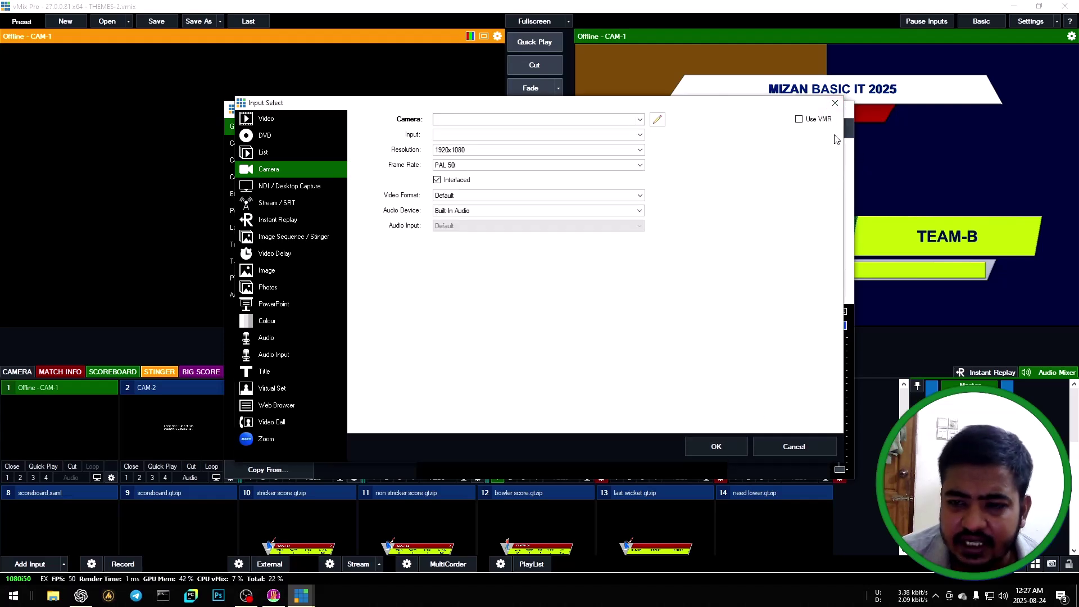
click(835, 103)
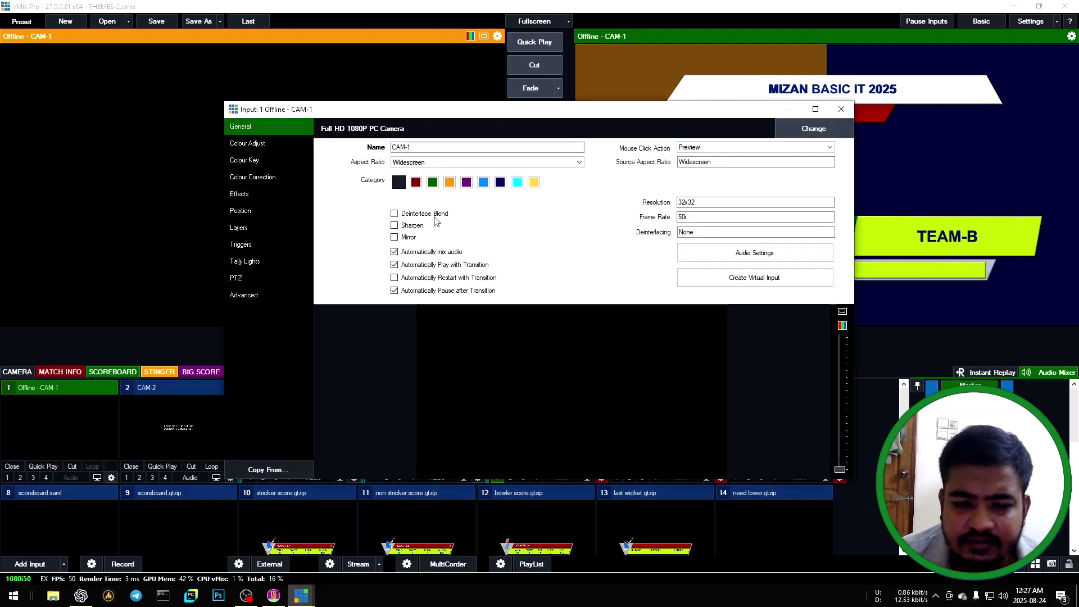
click(841, 109)
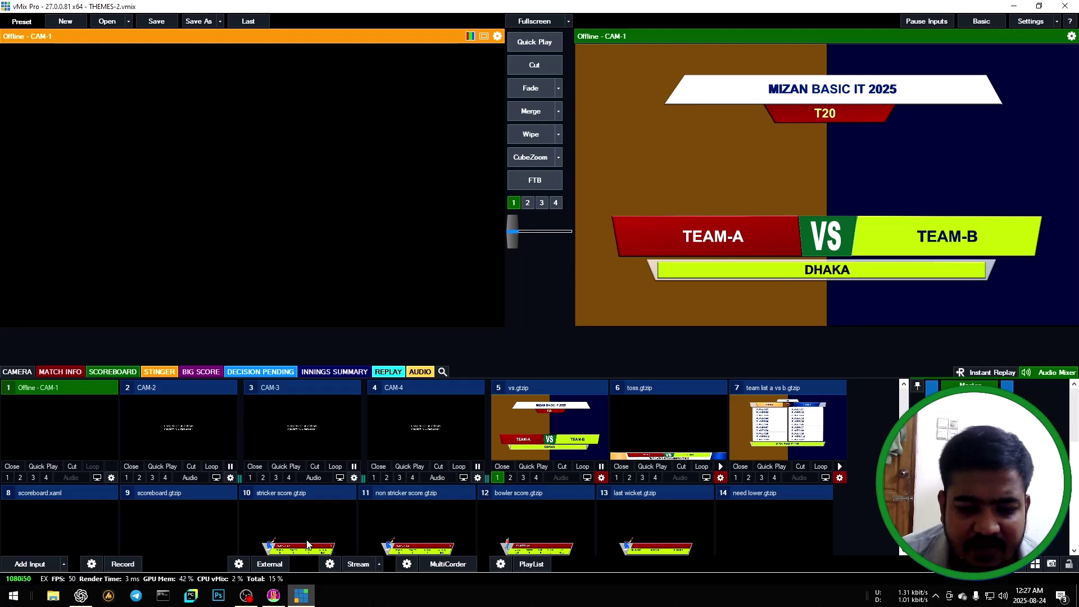
Start a new game with the Bangladesh logo for batting and India logo for bowling.
click(273, 595)
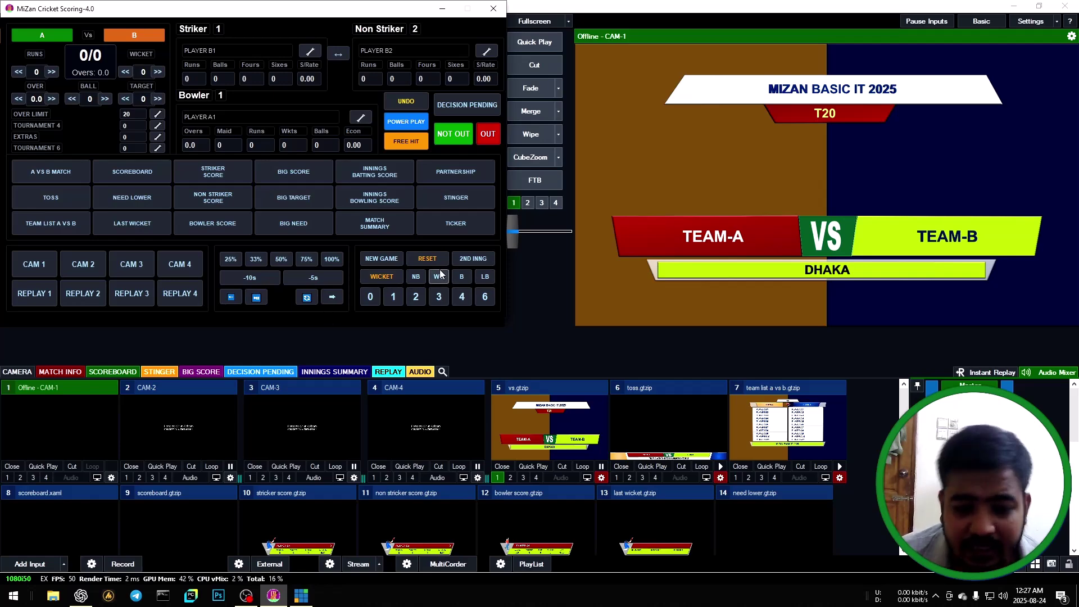
click(380, 262)
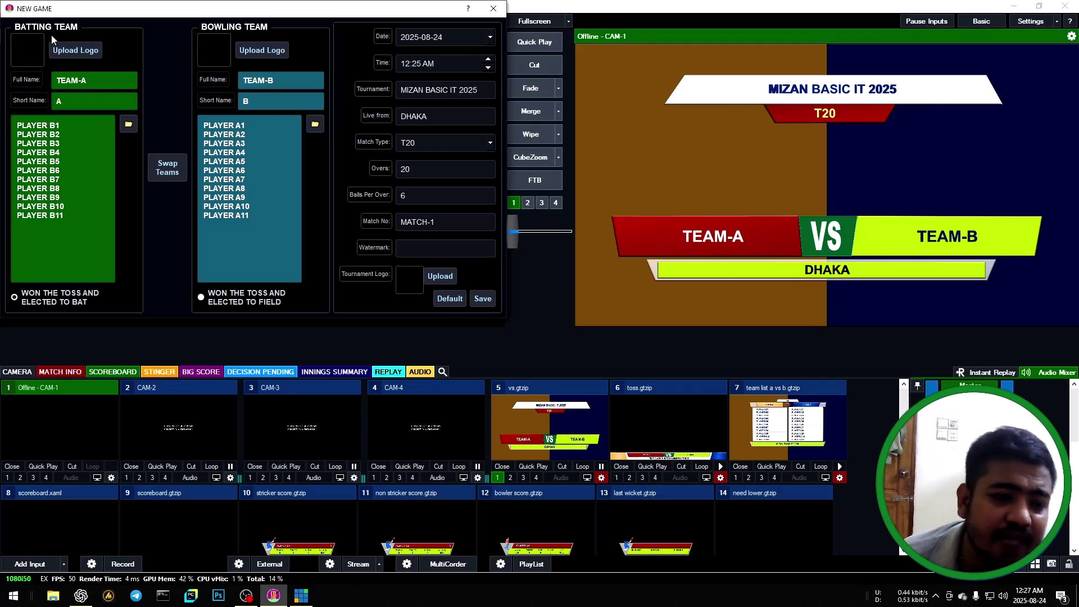
click(89, 49)
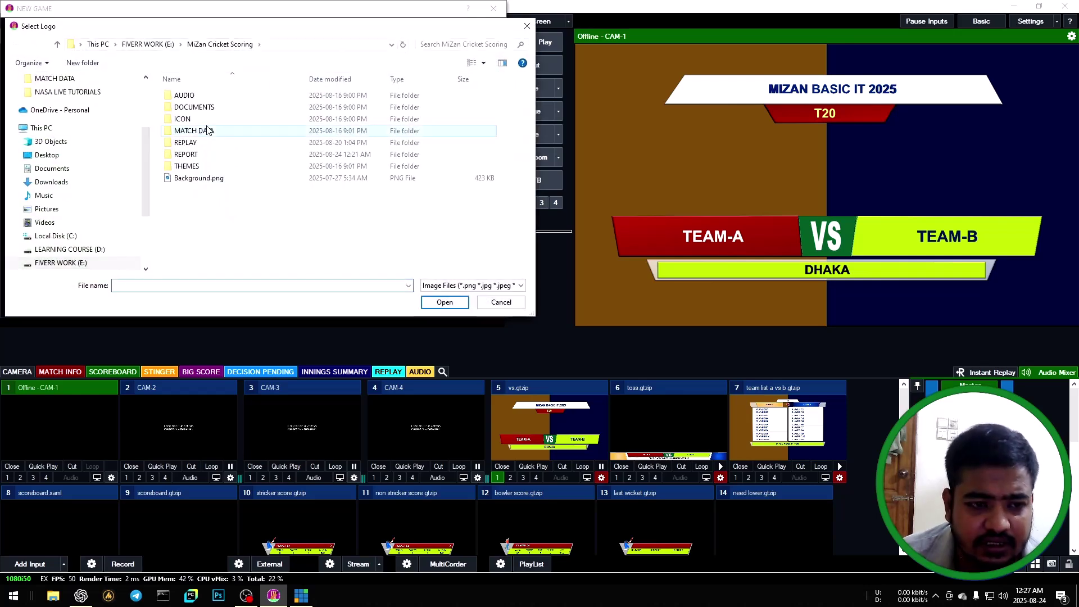
double_click(206, 130)
click(268, 116)
click(442, 304)
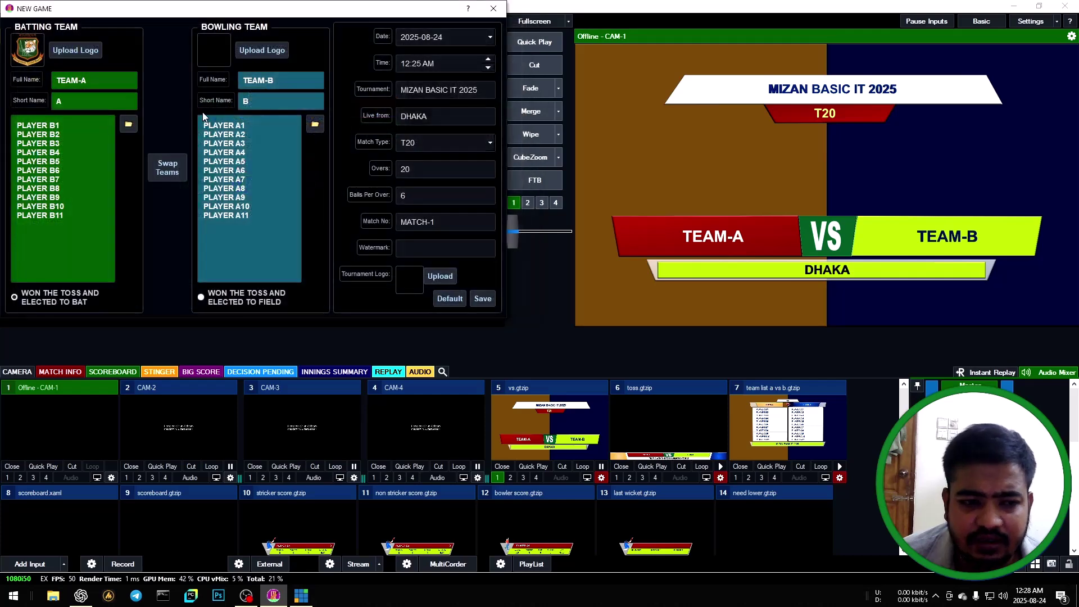
click(261, 52)
click(315, 109)
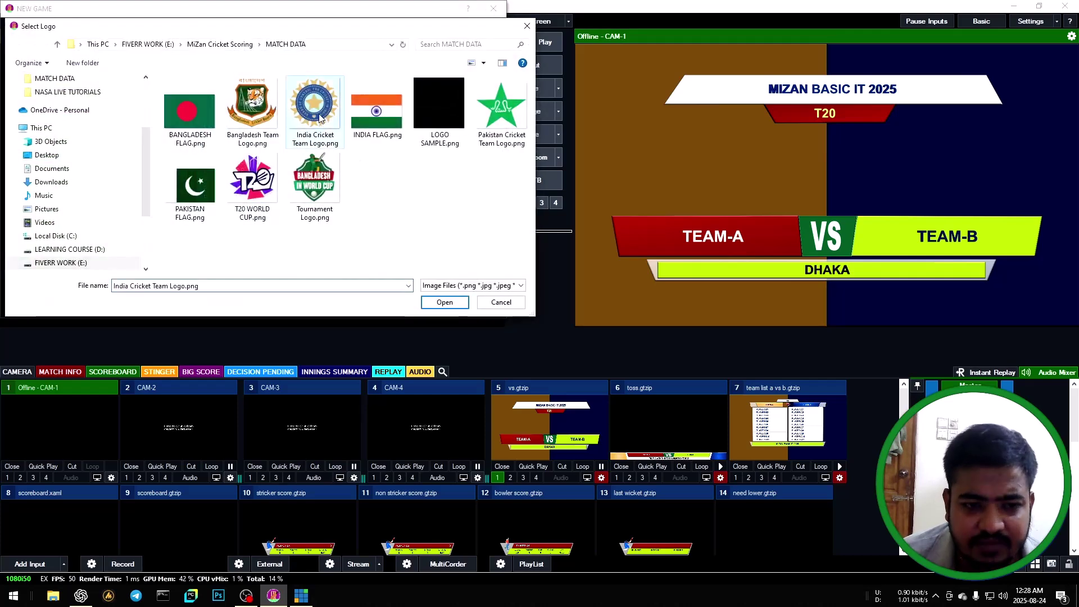
click(443, 301)
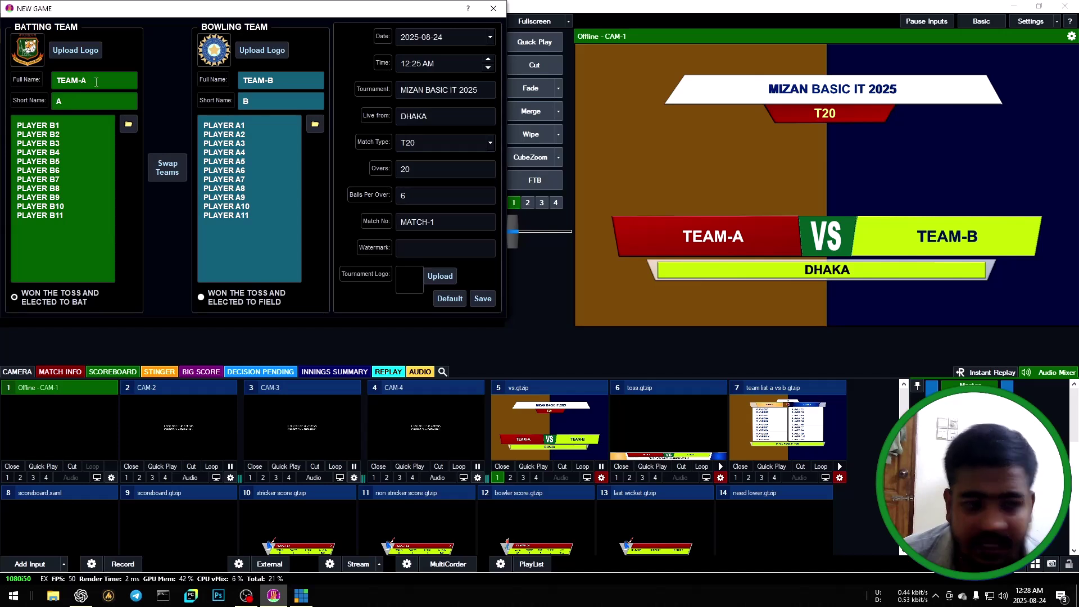
Name the batting team BANGLADESH (BNG) and the bowling team INDIA (IND).
drag(96, 82, 2, 67)
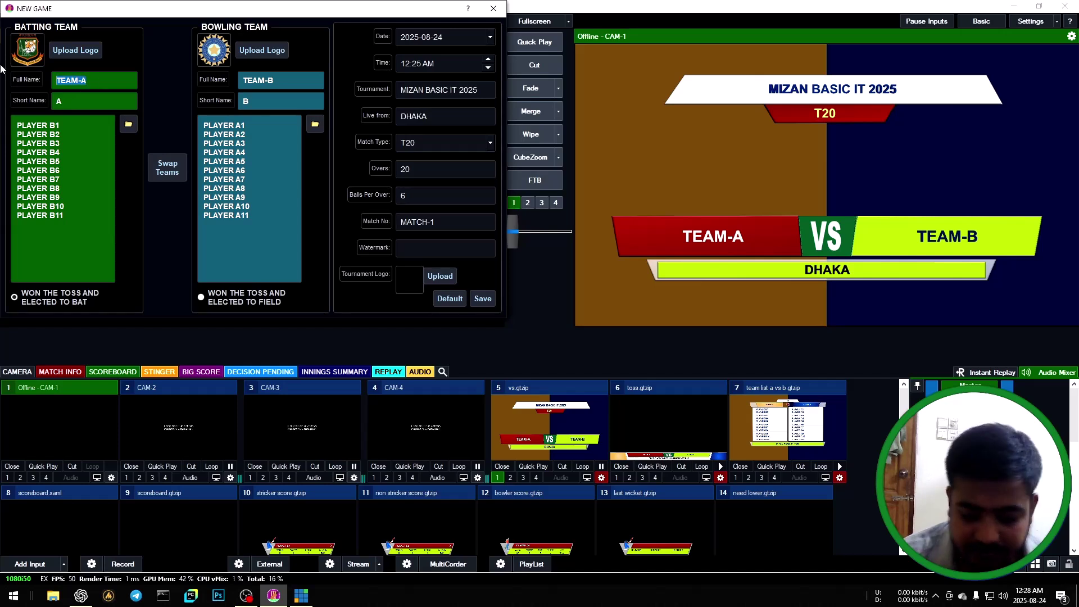
text(BANGLADESH)
key(Tab)
text(BNG)
key(Tab)
key(Tab)
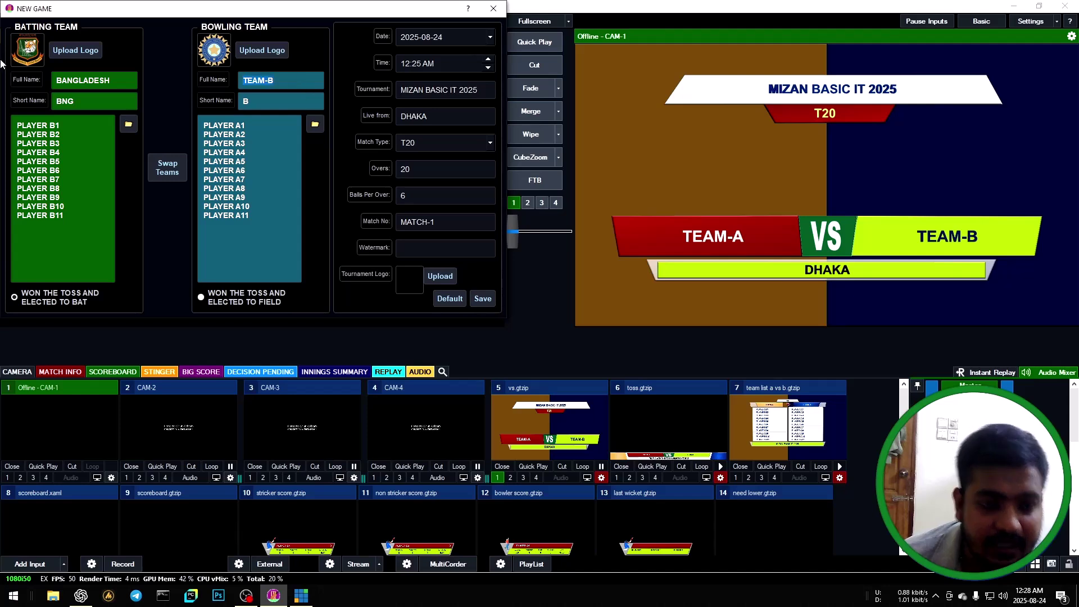
text(INDIA)
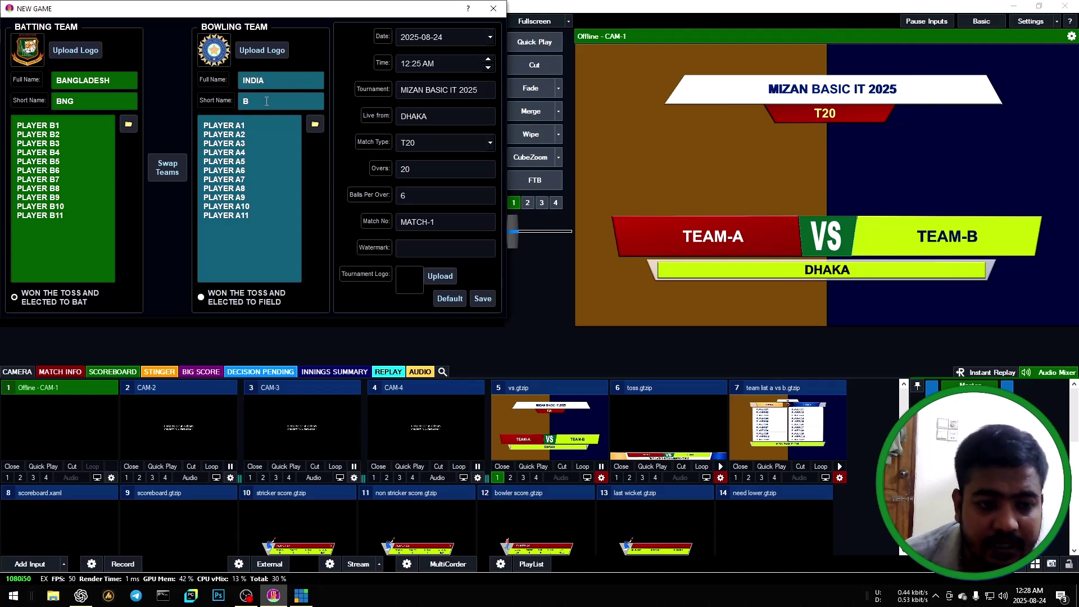
key(Tab)
text(IND)
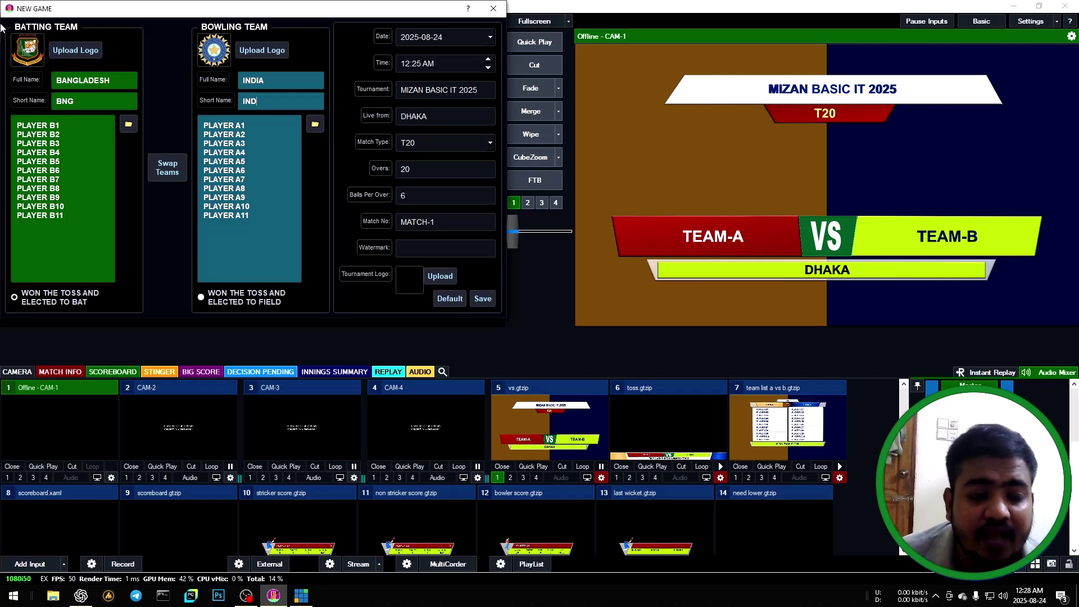
Load BANGLADESH.txt as the batting squad and INDIA.txt as the bowling squad.
click(129, 124)
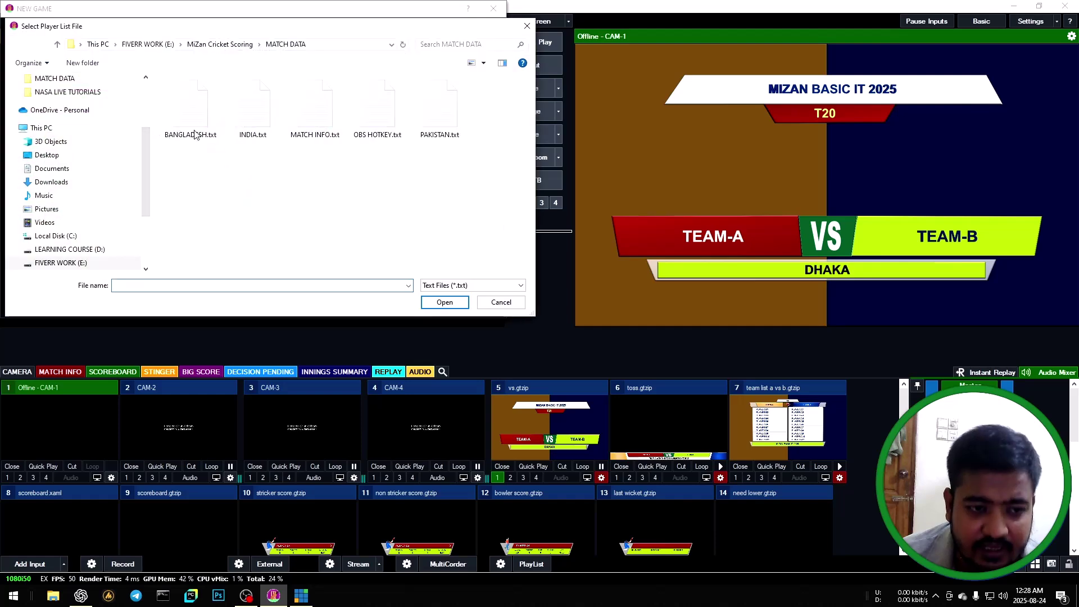
click(206, 121)
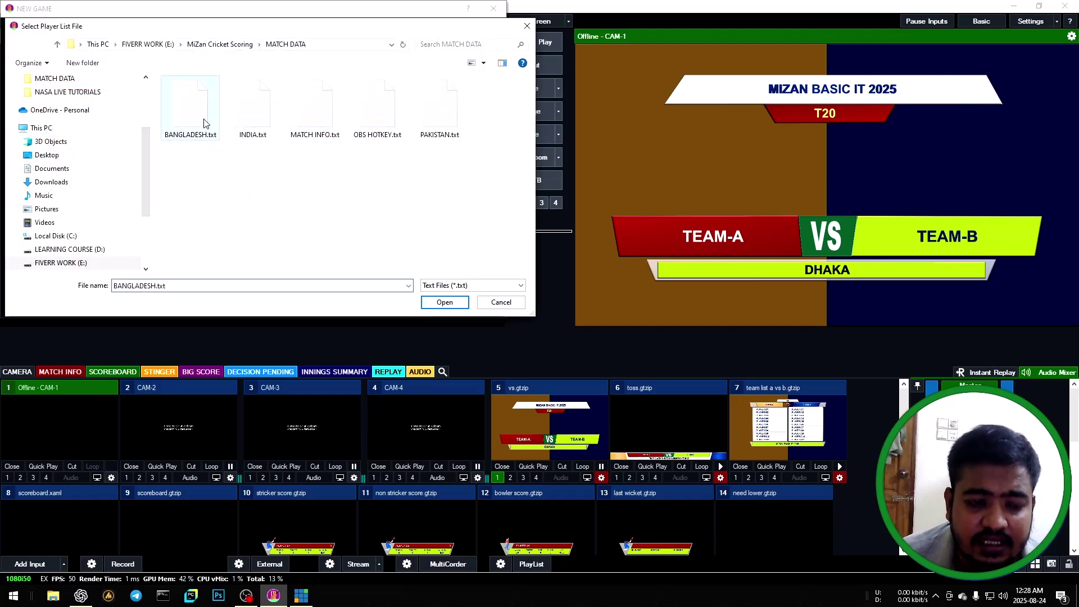
click(445, 303)
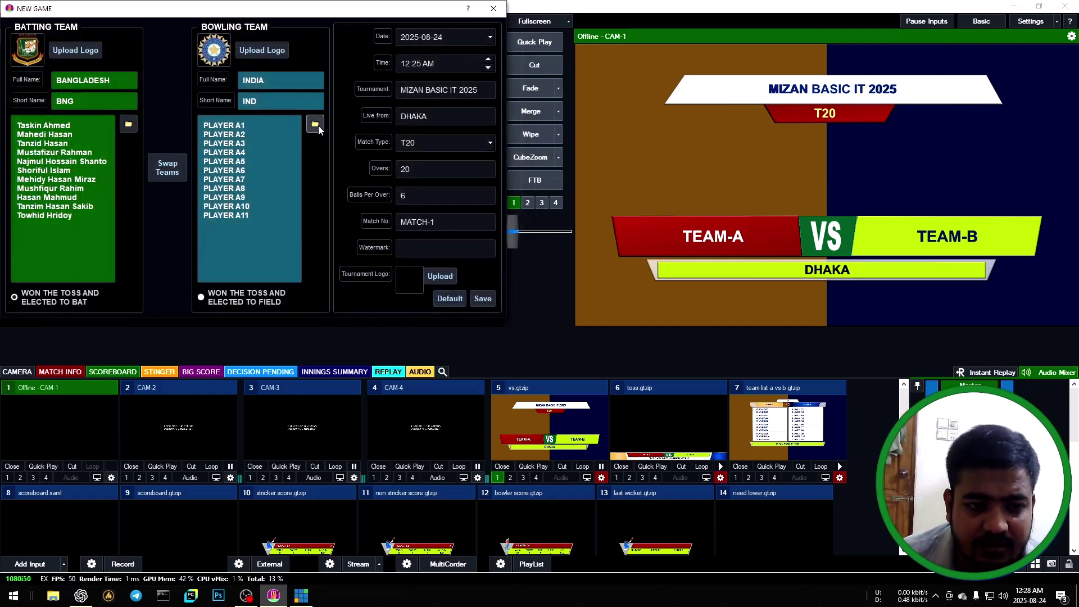
click(316, 126)
click(250, 115)
click(444, 302)
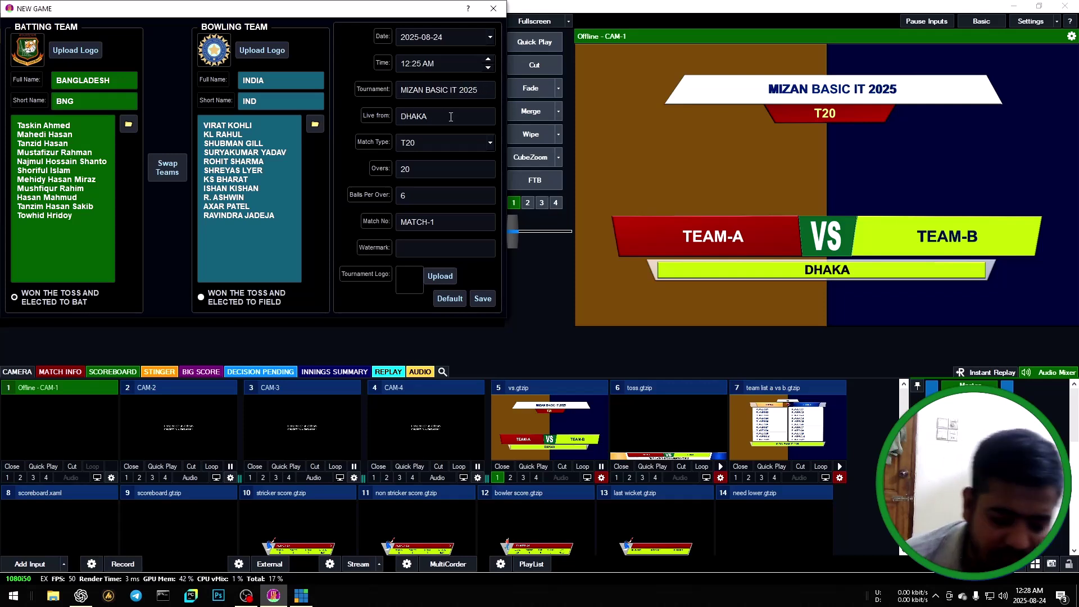
Set Live from to LIVE, match type T20, and overs to 1.
text(LIVE)
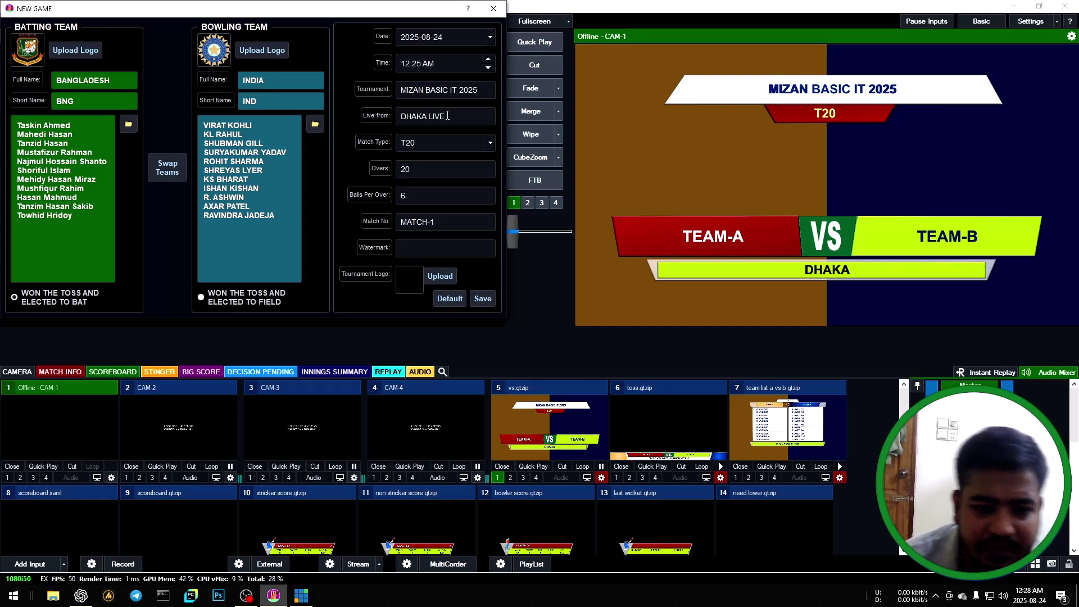
click(488, 146)
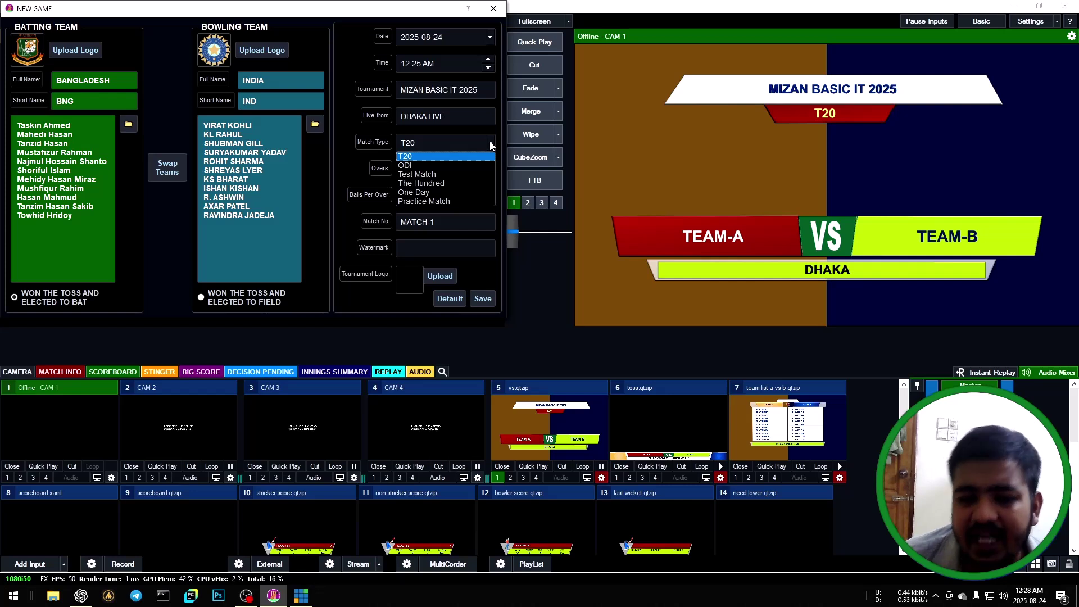
click(422, 158)
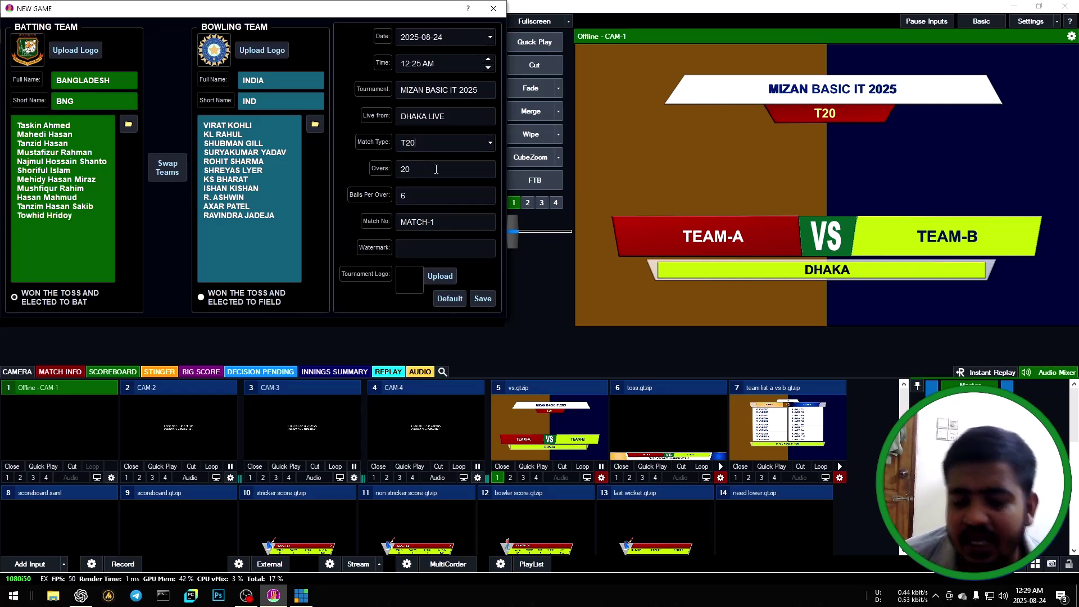
double_click(436, 169)
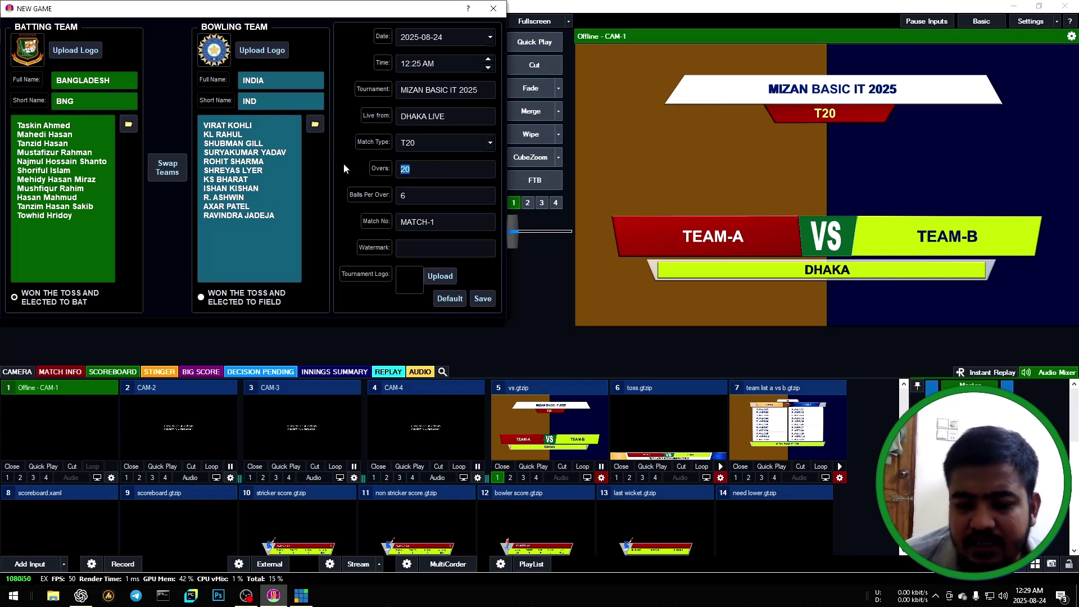
text(1)
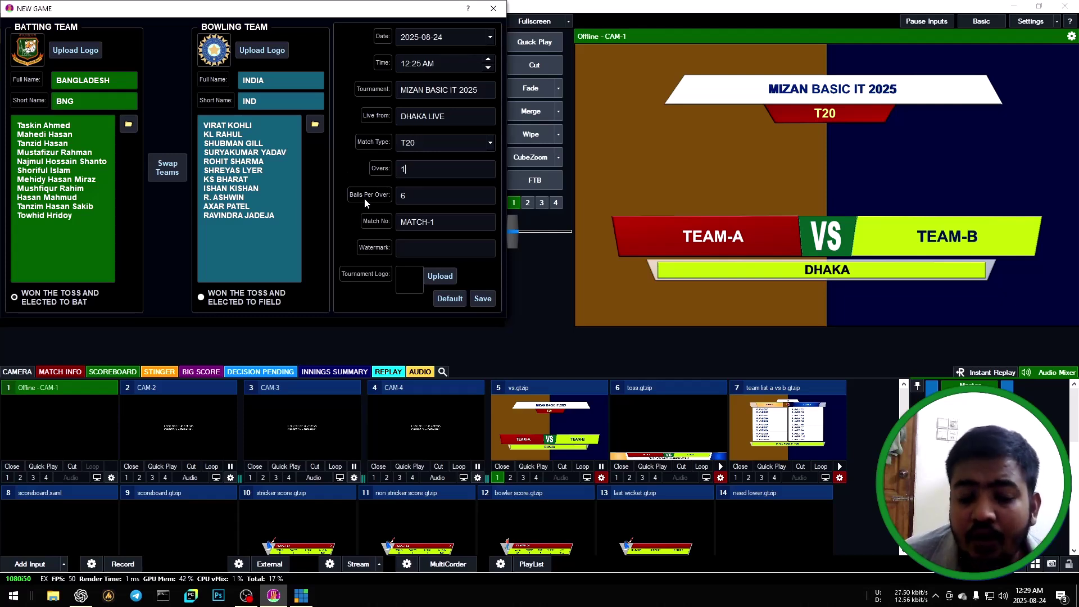
key(Tab)
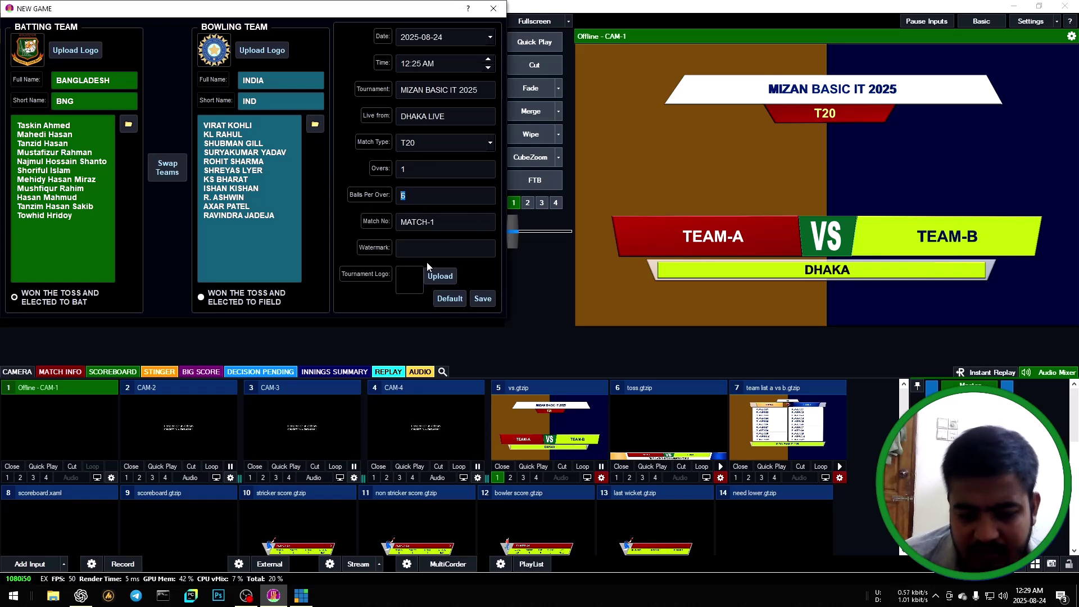
Add the T20 WORLD CUP logo and swap teams so India bats first.
click(432, 277)
click(250, 174)
click(443, 301)
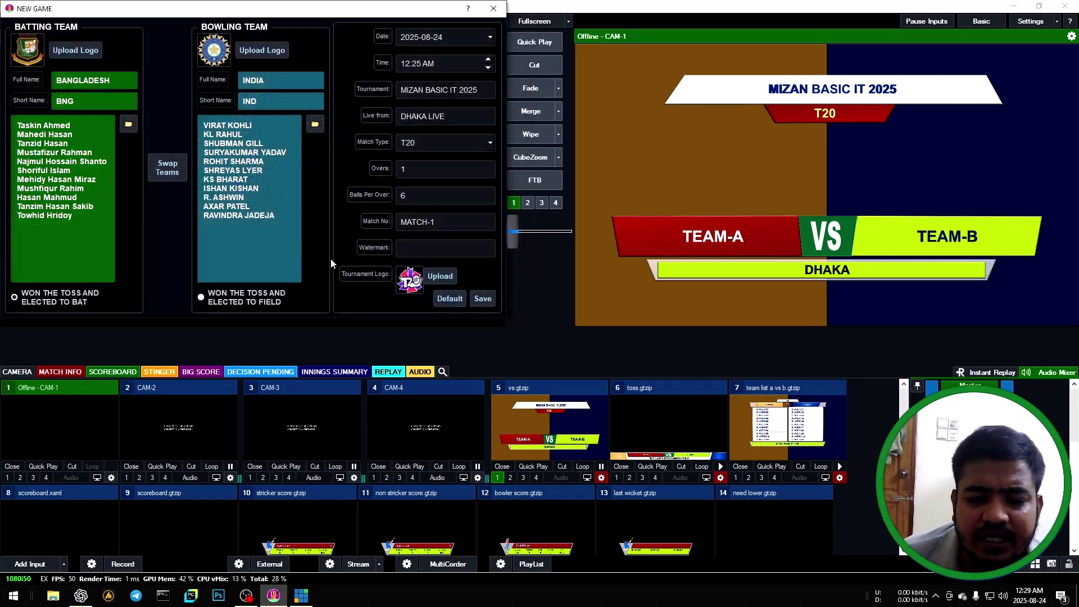
click(171, 175)
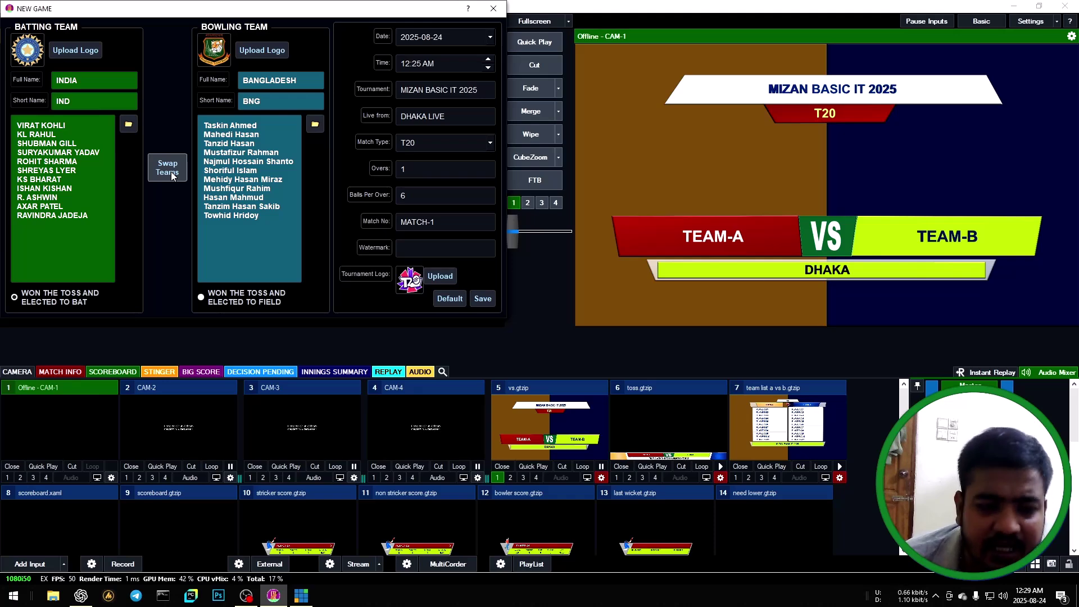
click(171, 174)
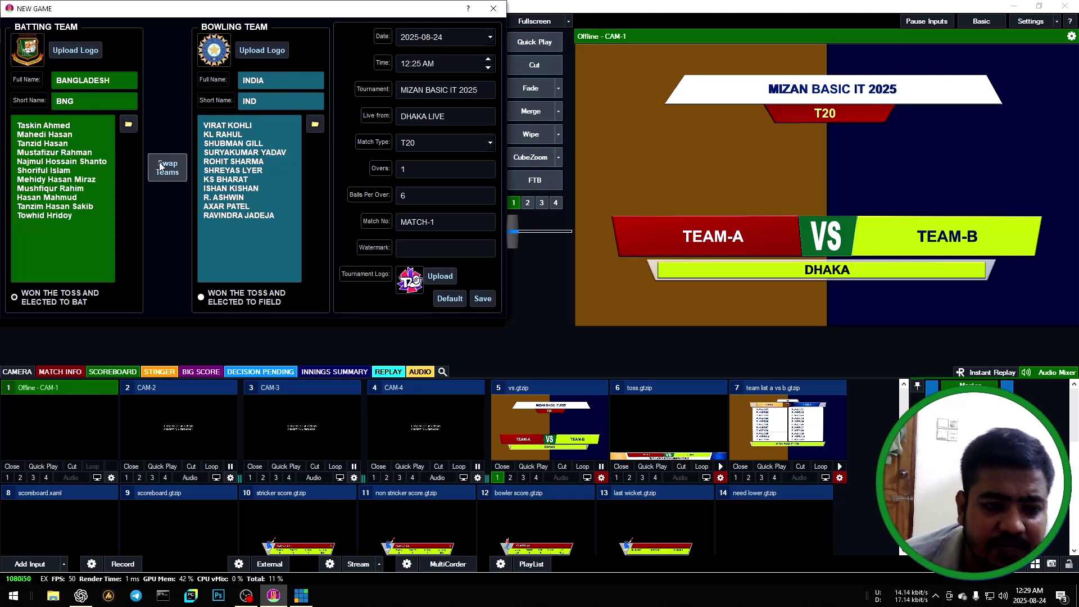
click(161, 166)
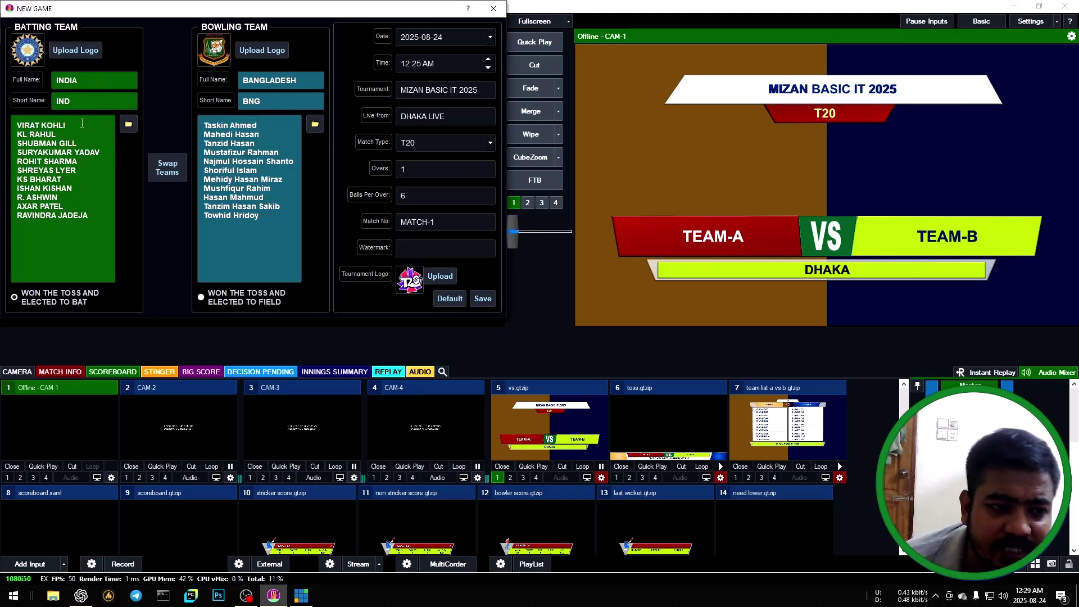
Save the game, then show and clear the toss graphic.
click(484, 299)
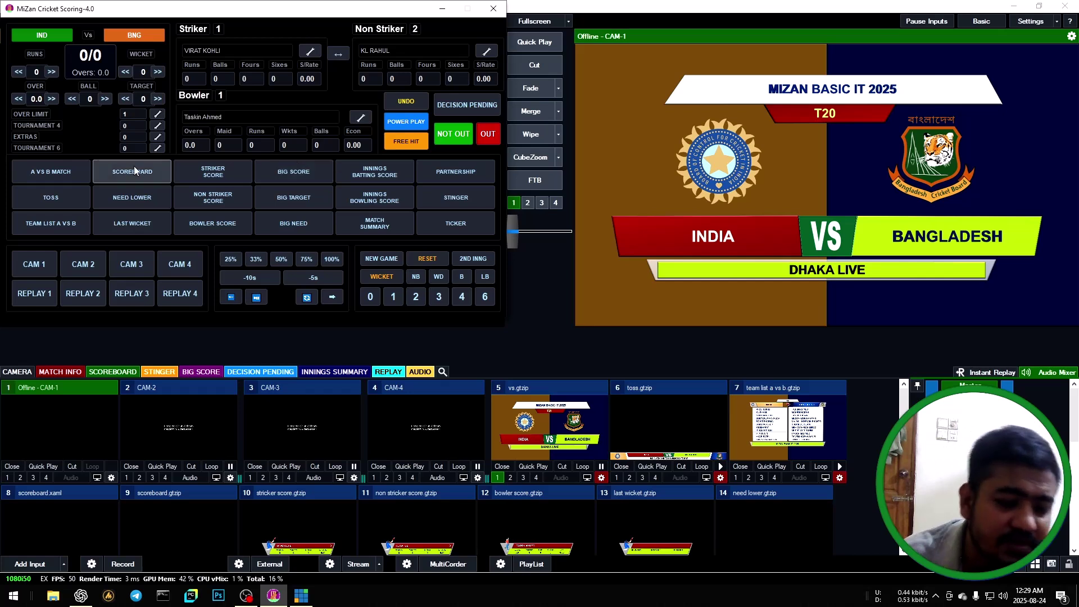
click(68, 196)
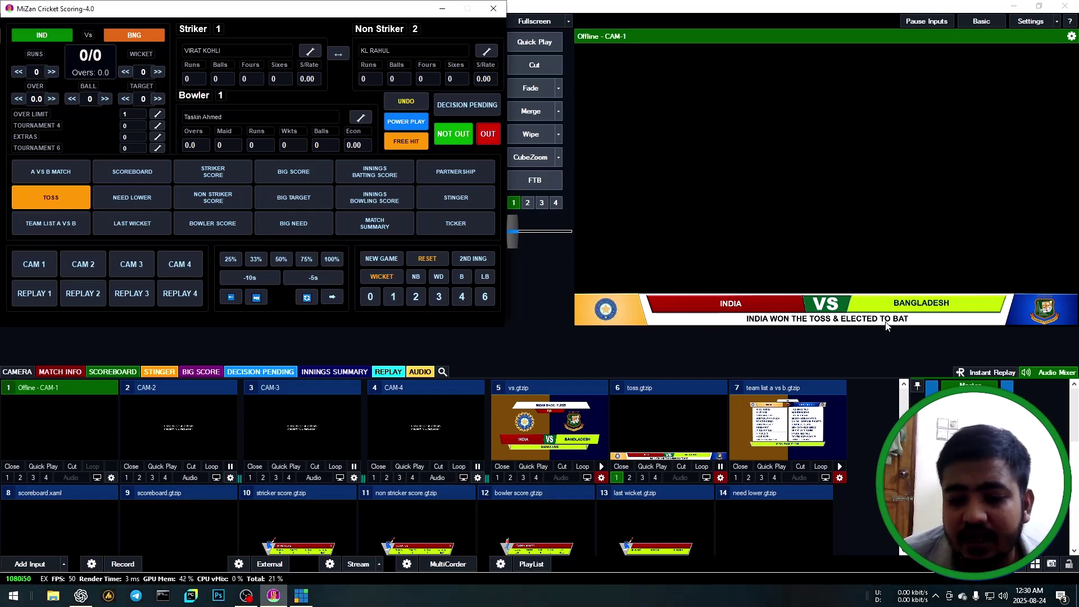
click(59, 201)
Show and clear the team-list graphic, then put the live scoreboard up.
click(56, 225)
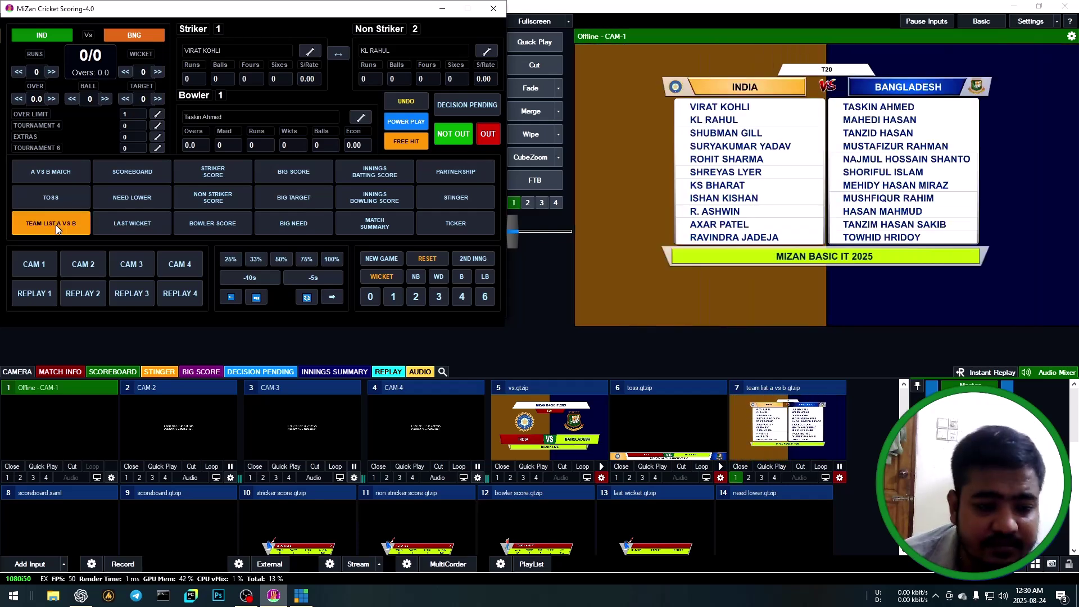
click(56, 225)
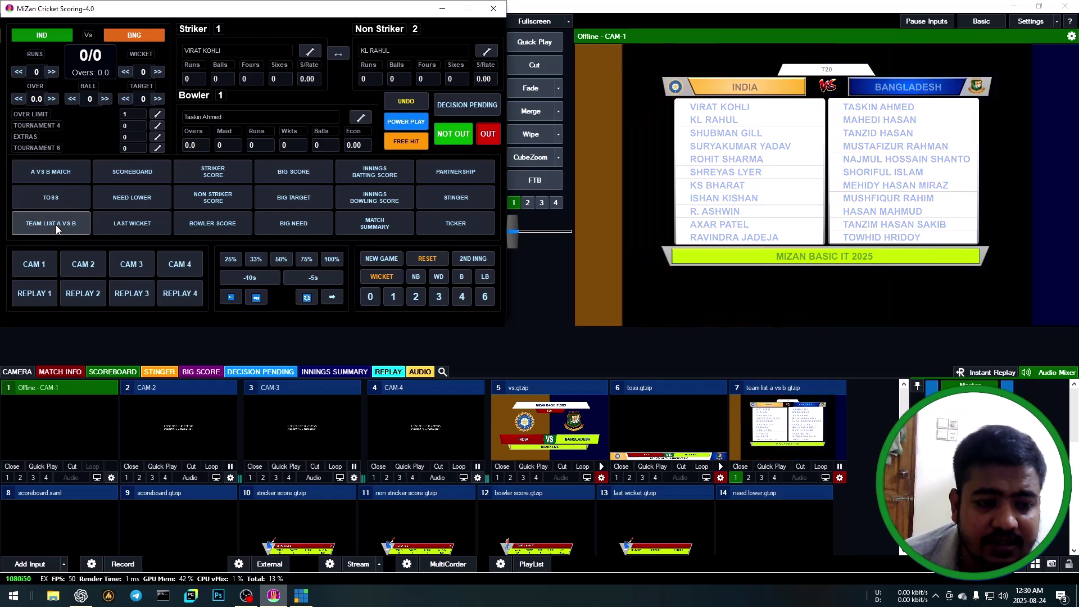
click(142, 173)
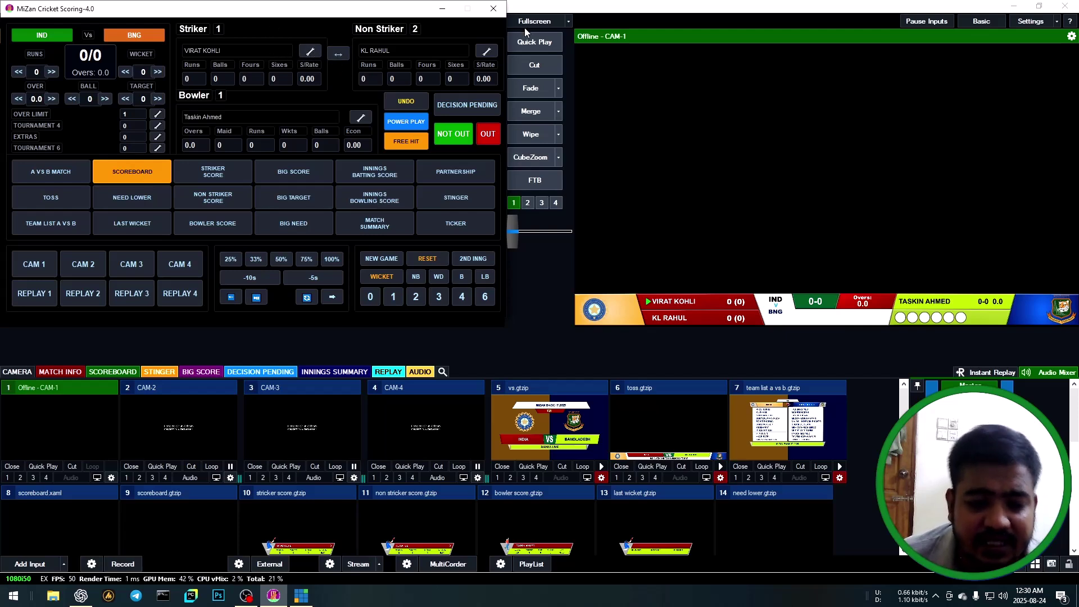
Keep both batsmen and replace bowler Taskin Ahmed with Tanzim Hasan Sakib.
click(309, 52)
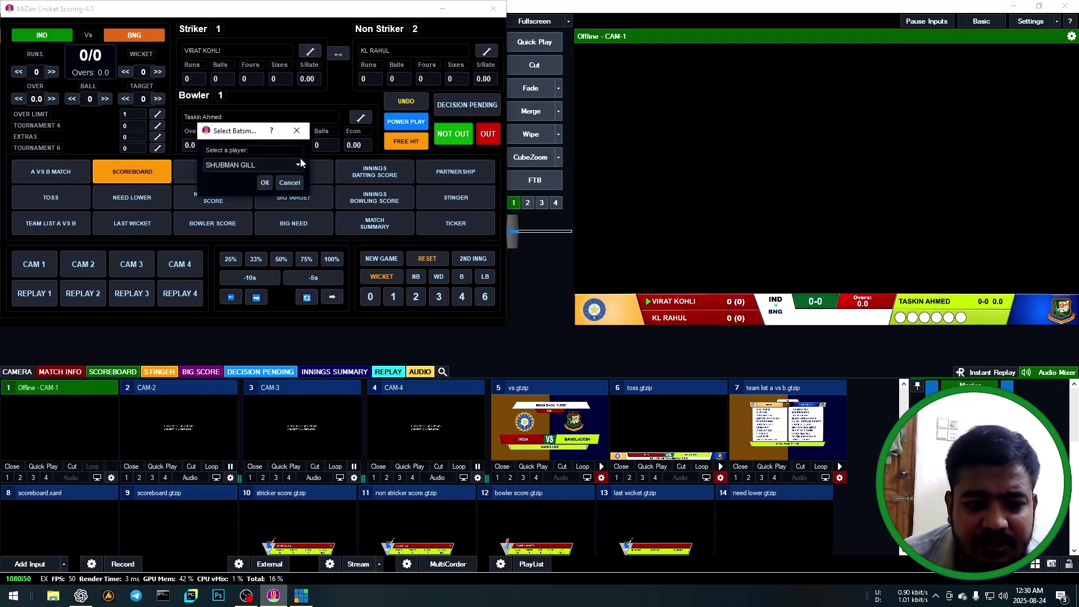
click(296, 131)
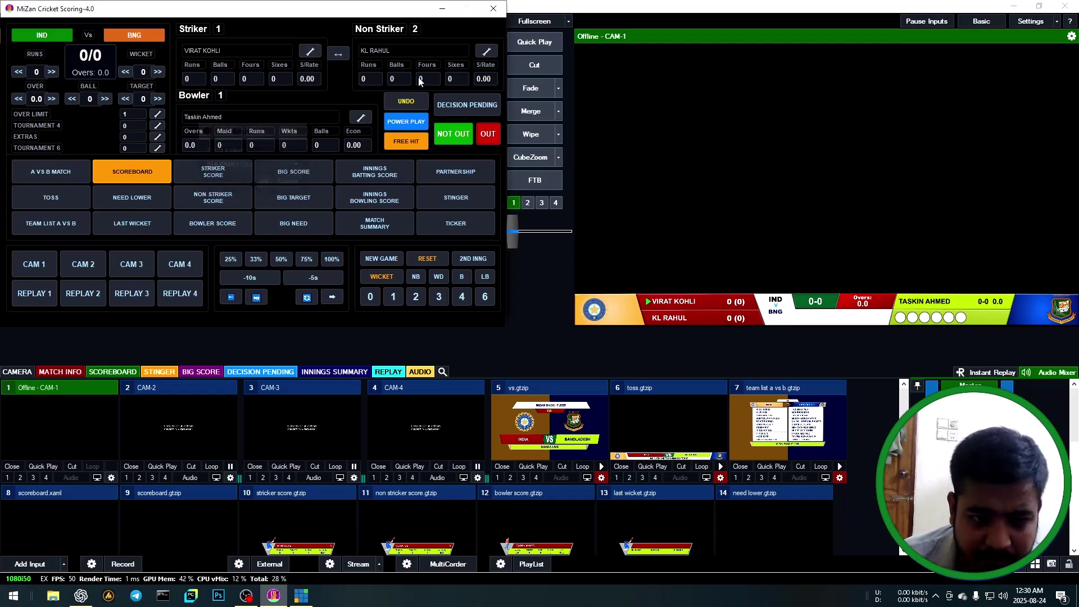
click(492, 50)
click(297, 130)
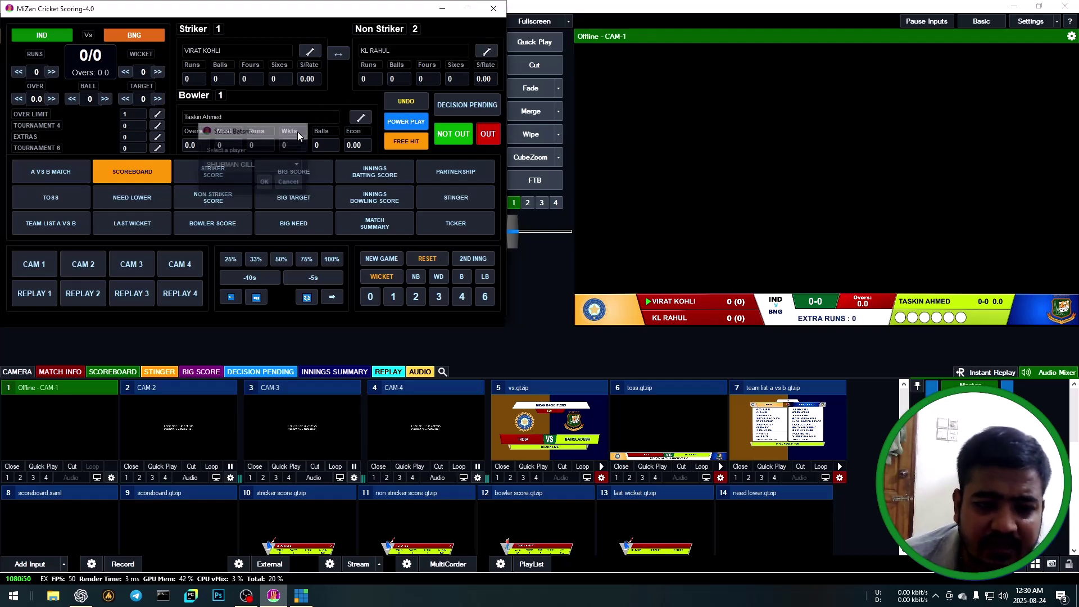
click(360, 117)
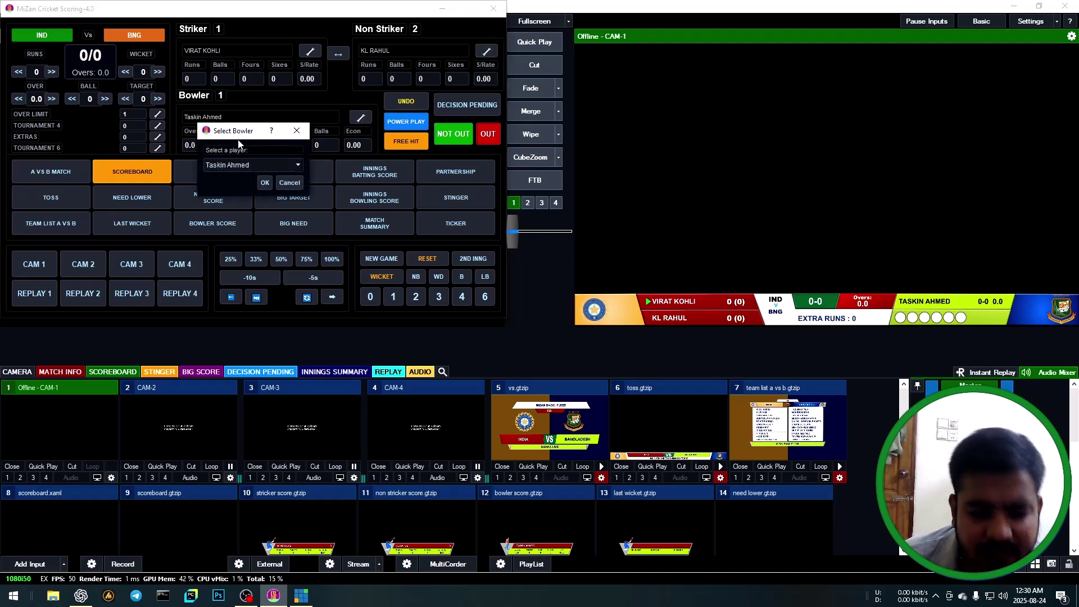
click(250, 164)
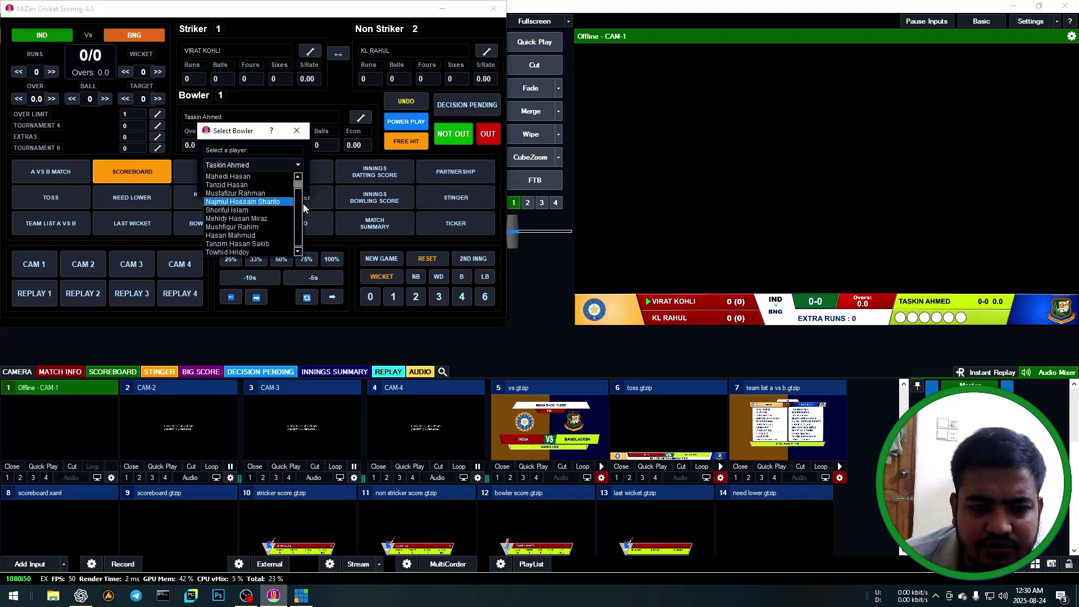
scroll(301, 202, up, 1)
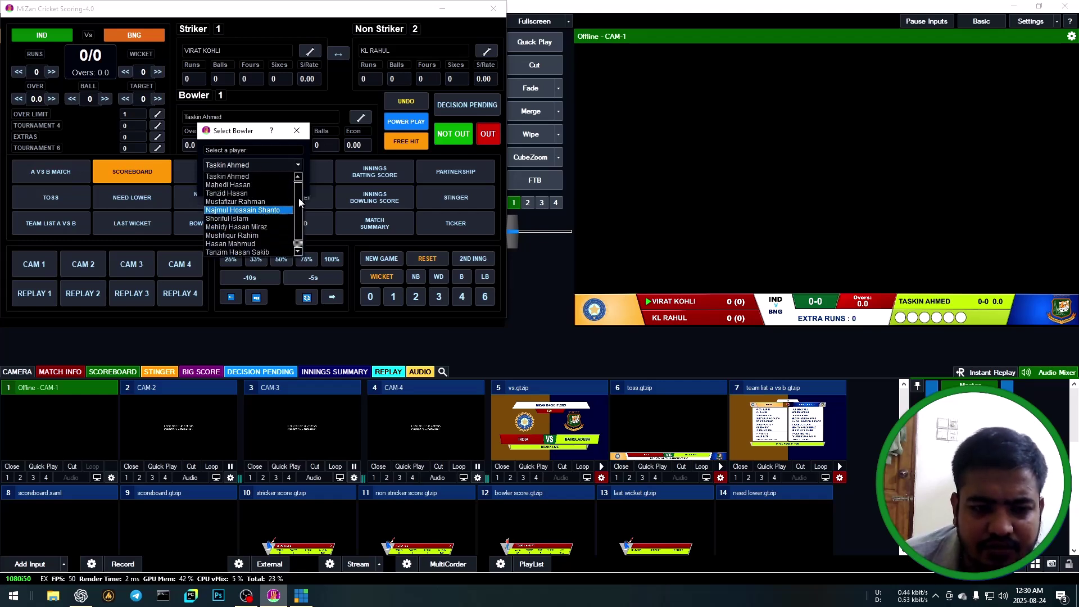
click(240, 252)
click(265, 182)
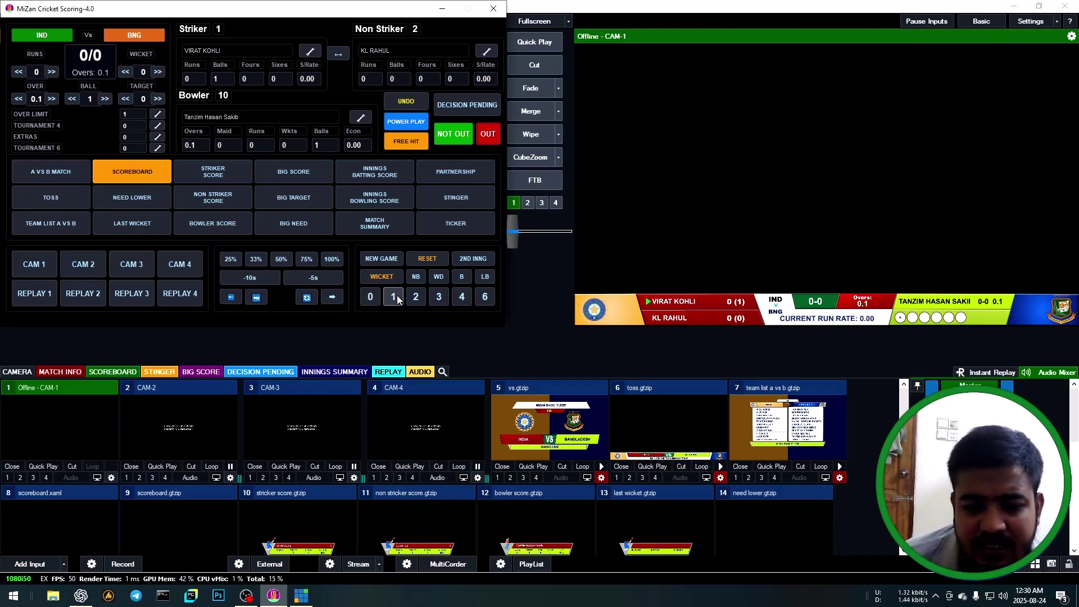
Score a two and a four for Kohli, taking India to 6/0.
click(415, 296)
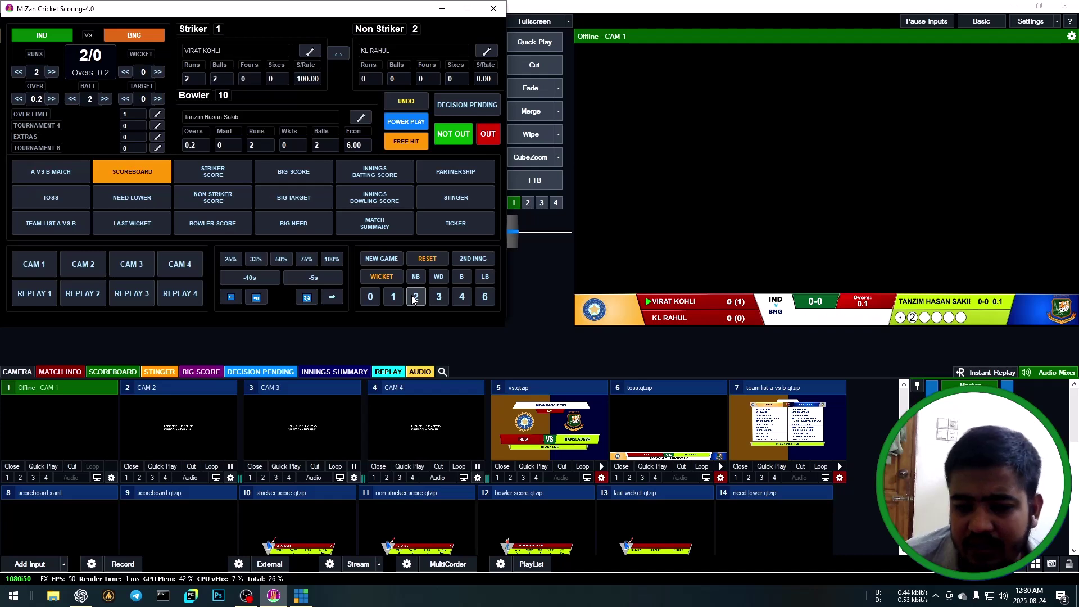
click(462, 297)
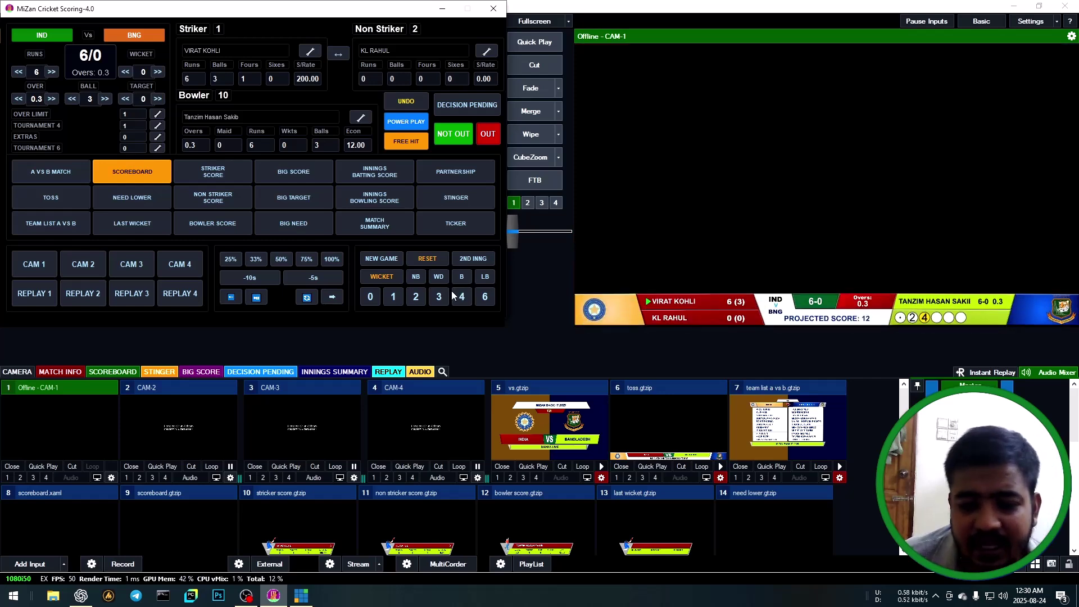
Record Kohli out caught by the first-listed Bangladesh fielder off Tanzim Hasan Sakib.
click(383, 275)
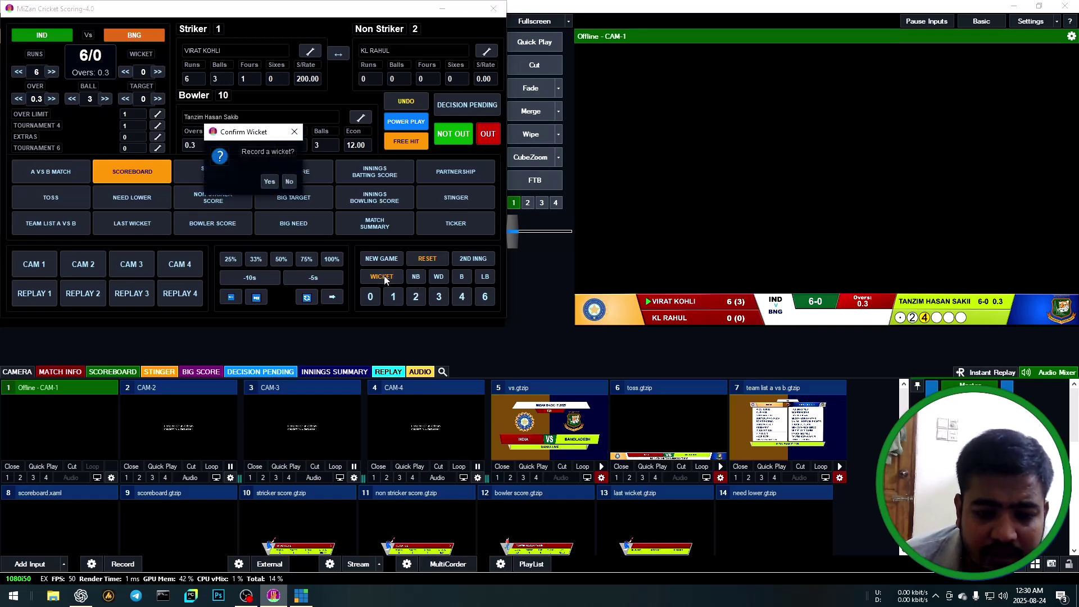
click(271, 183)
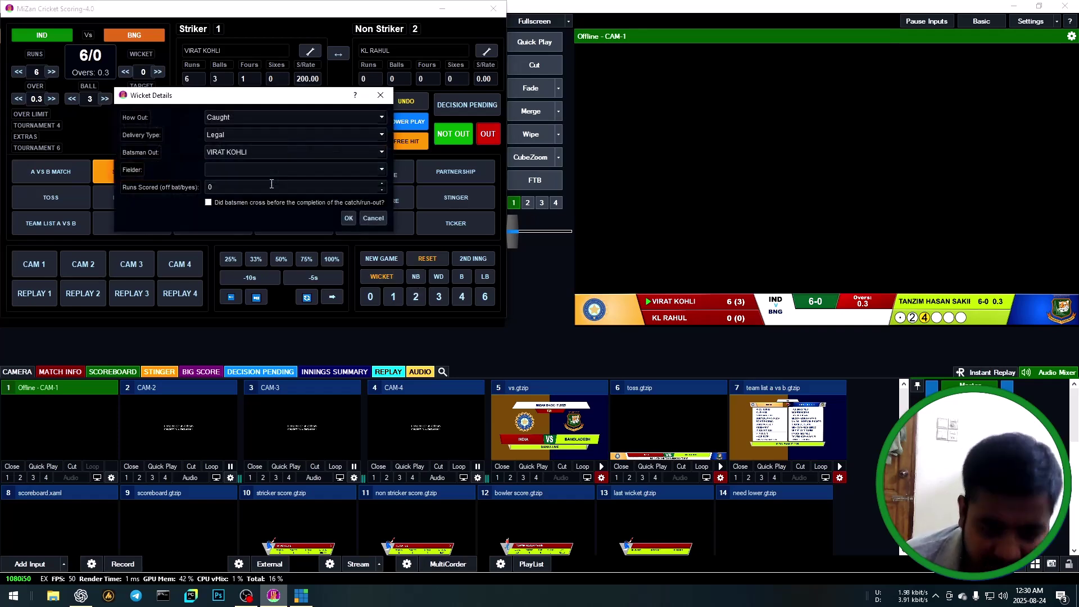
click(261, 119)
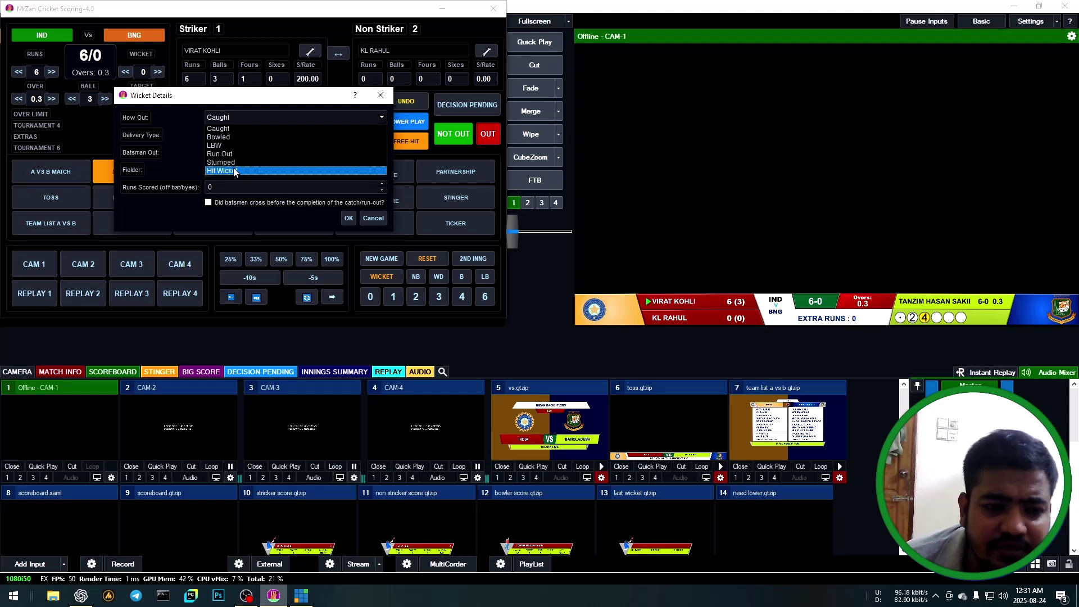
click(238, 129)
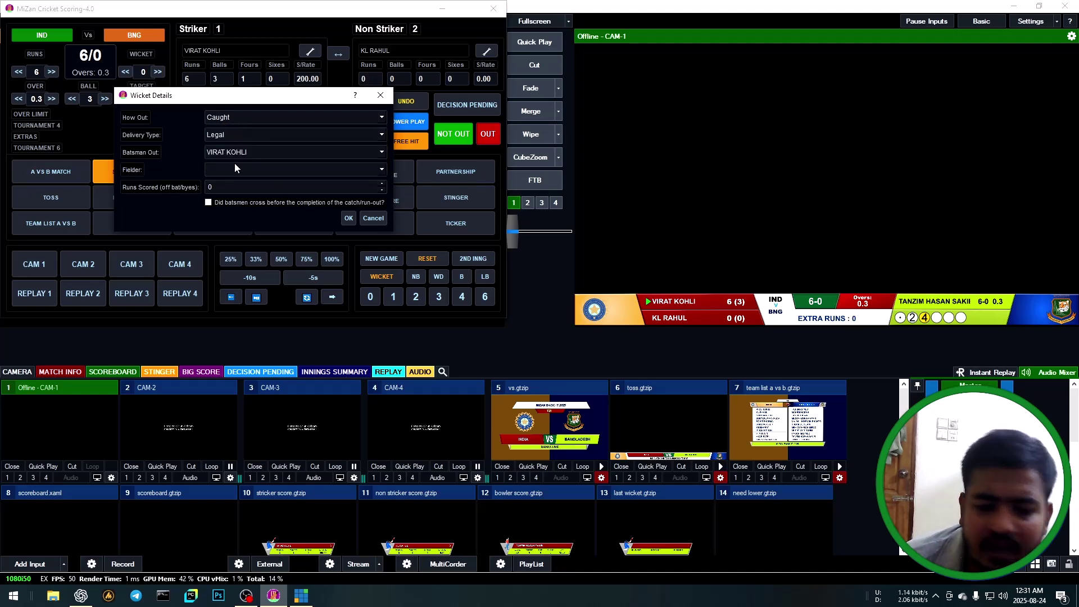
click(253, 169)
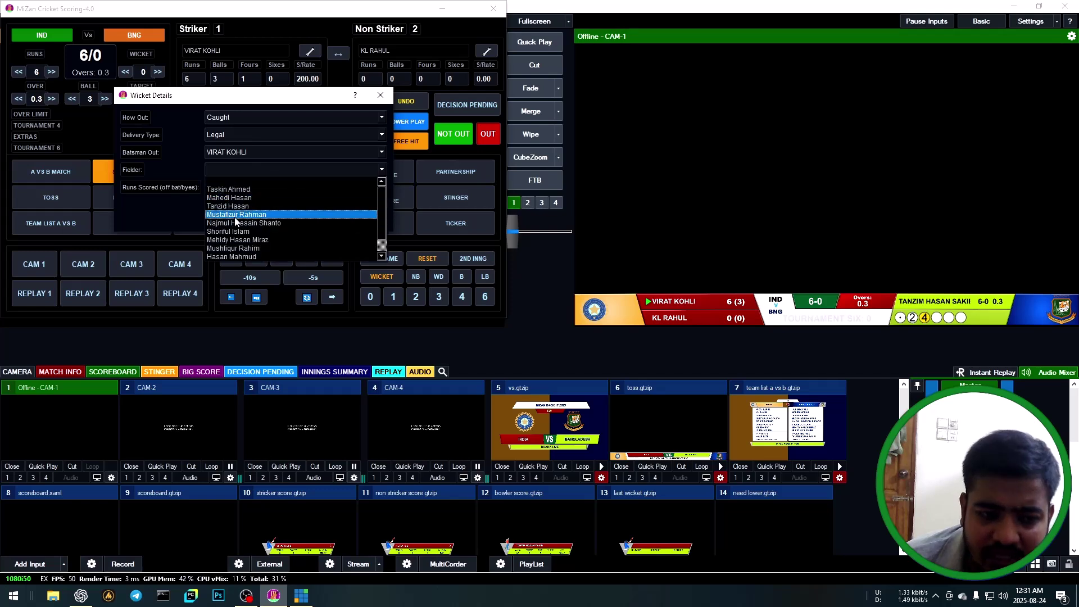
click(247, 189)
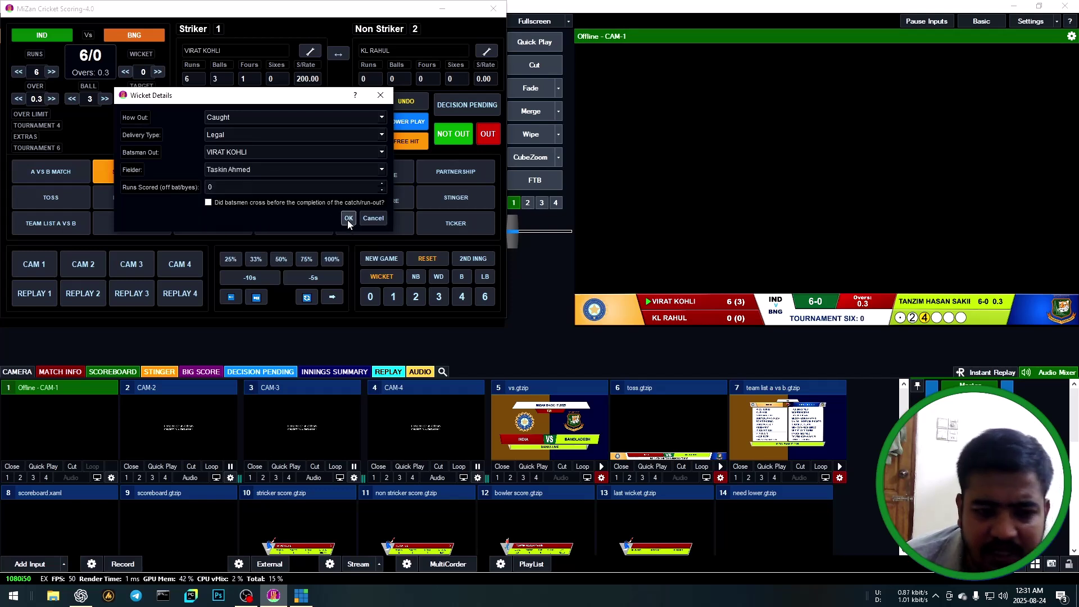
click(348, 219)
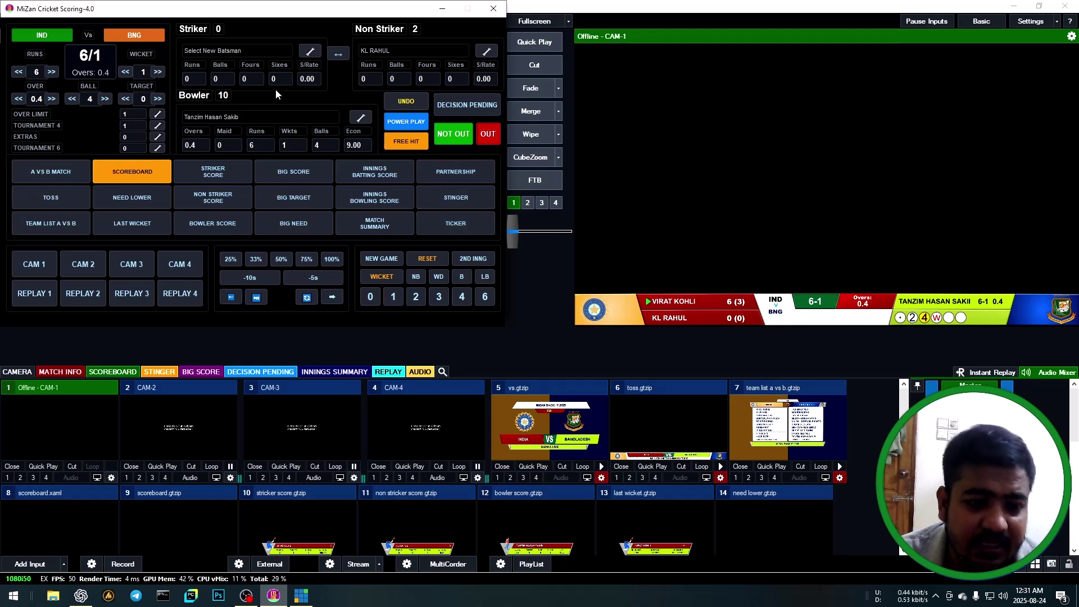
Bring in Shubman Gill as the new batsman and swap ends so KL Rahul is on strike.
click(308, 52)
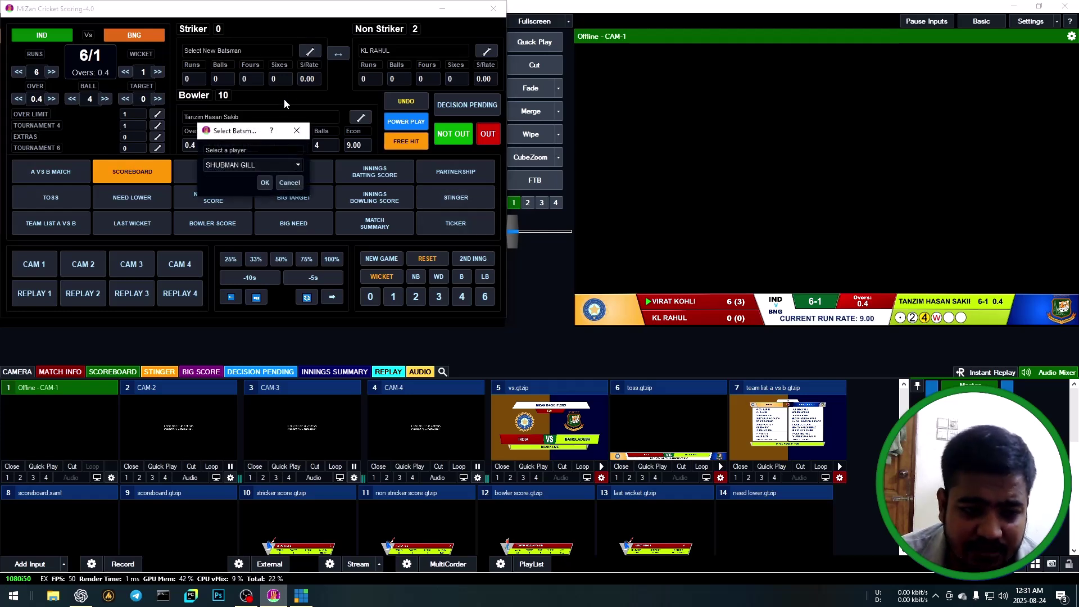
click(265, 184)
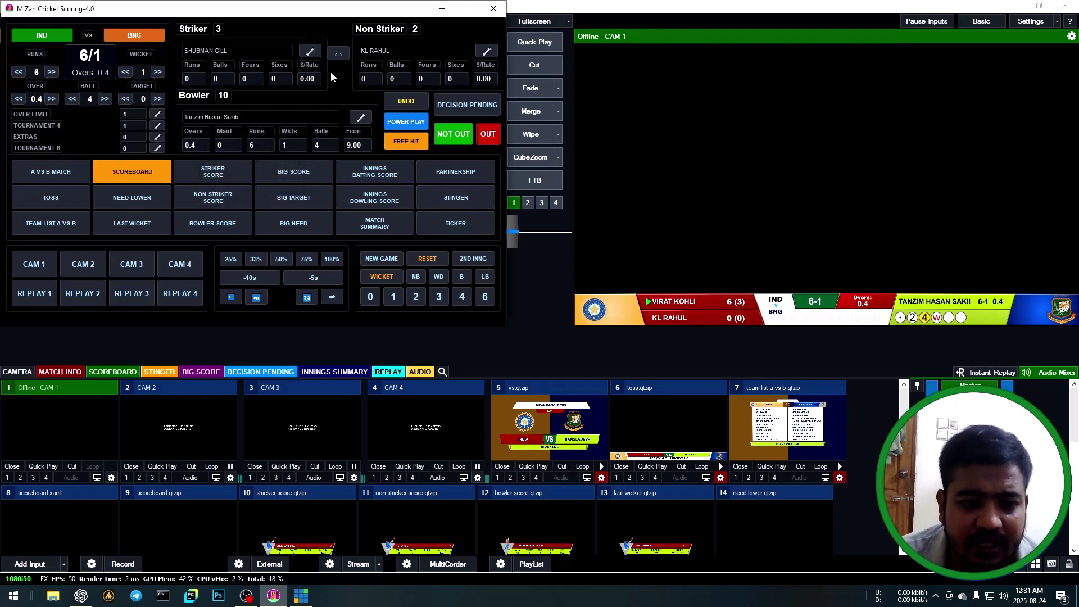
click(339, 54)
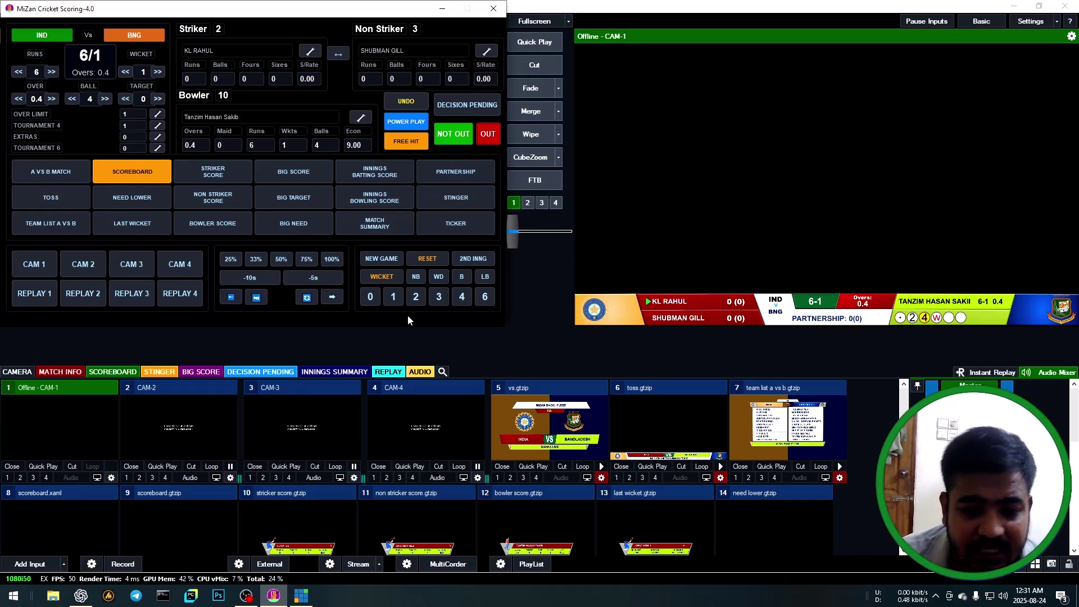
Record a no-ball with one bye, taking India to 8/1 at 0.4 overs with 2 extras.
click(414, 279)
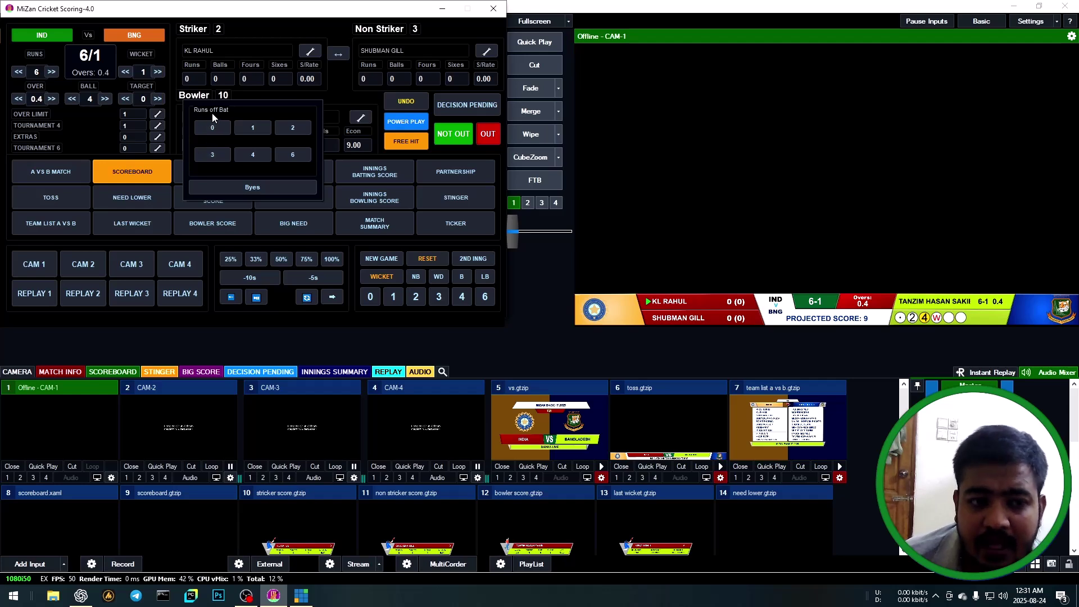
click(258, 186)
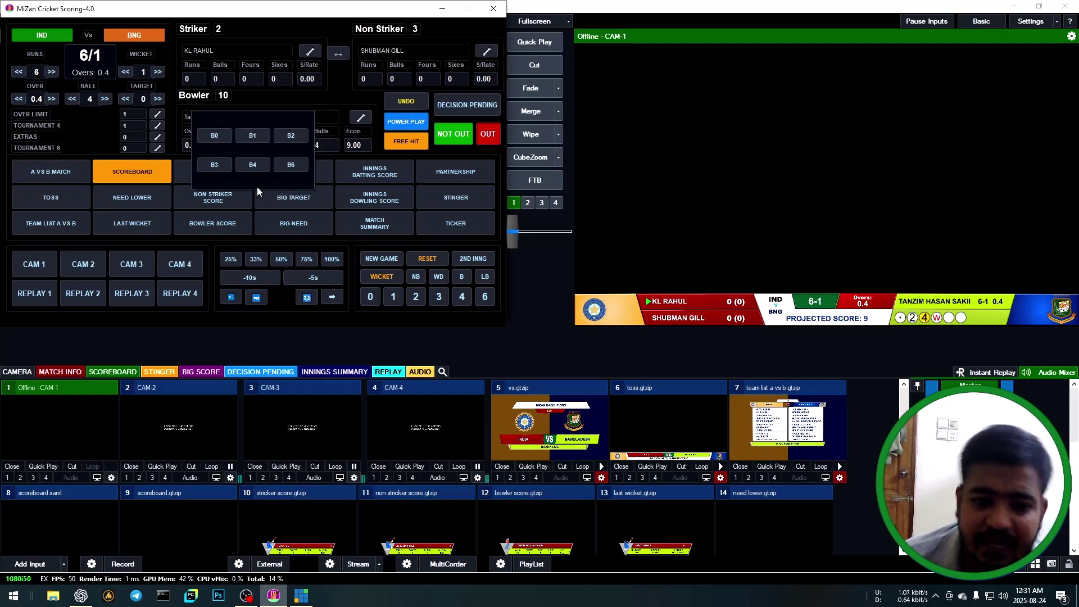
click(259, 134)
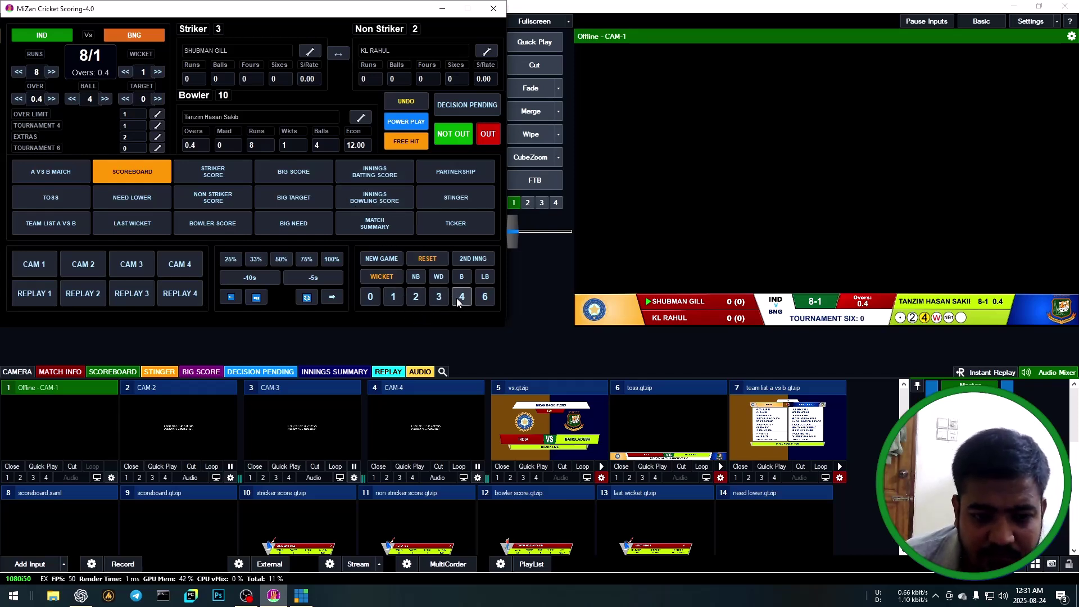
Record Shubman Gill out LBW with a fielder chosen, leaving India 8/2 after 0.5 overs.
click(486, 277)
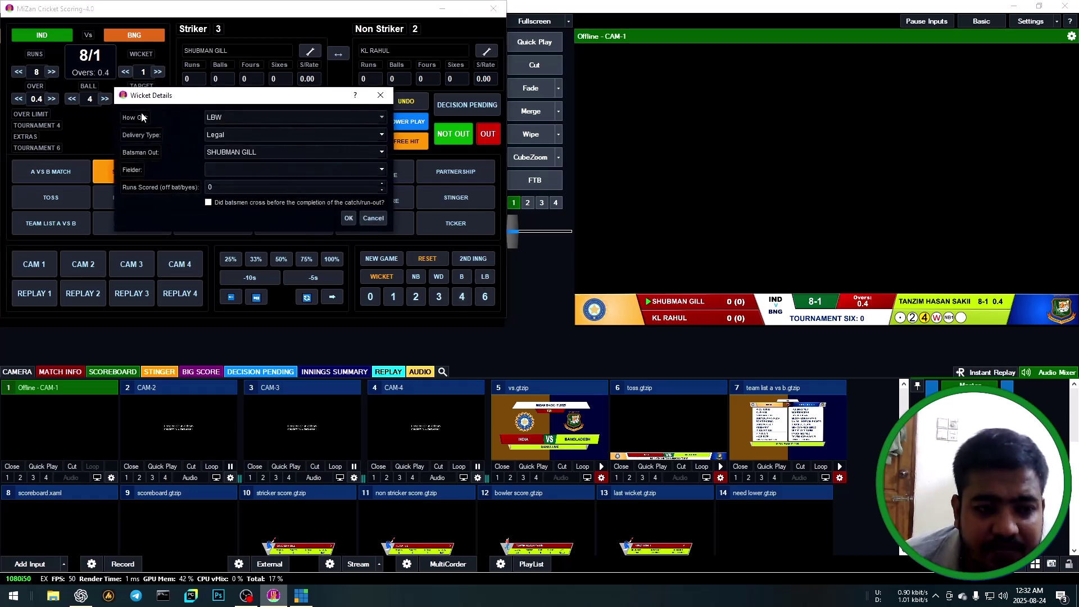
click(237, 173)
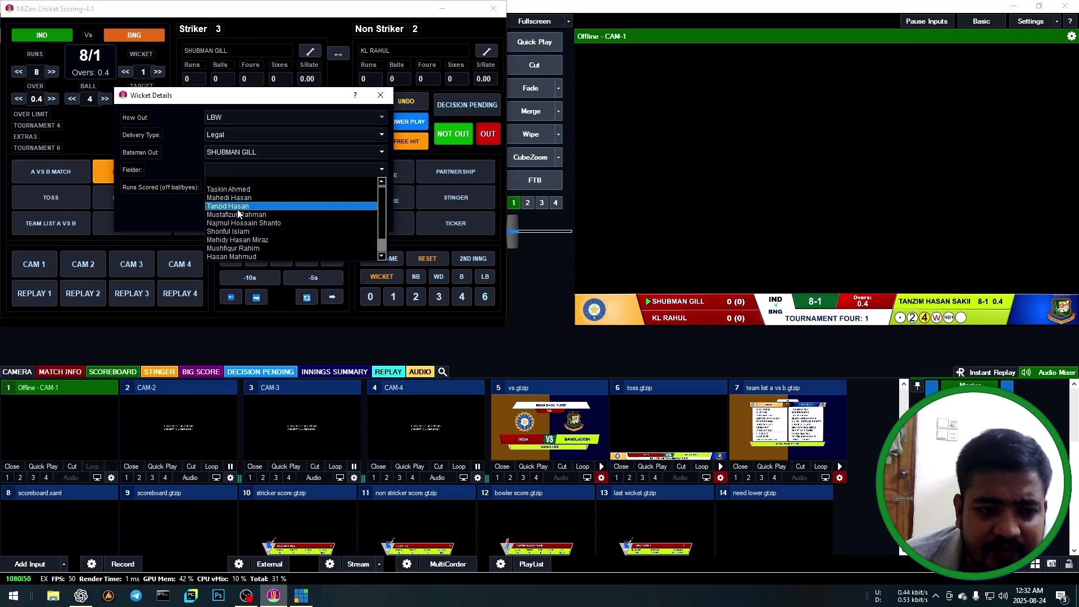
click(241, 251)
click(348, 216)
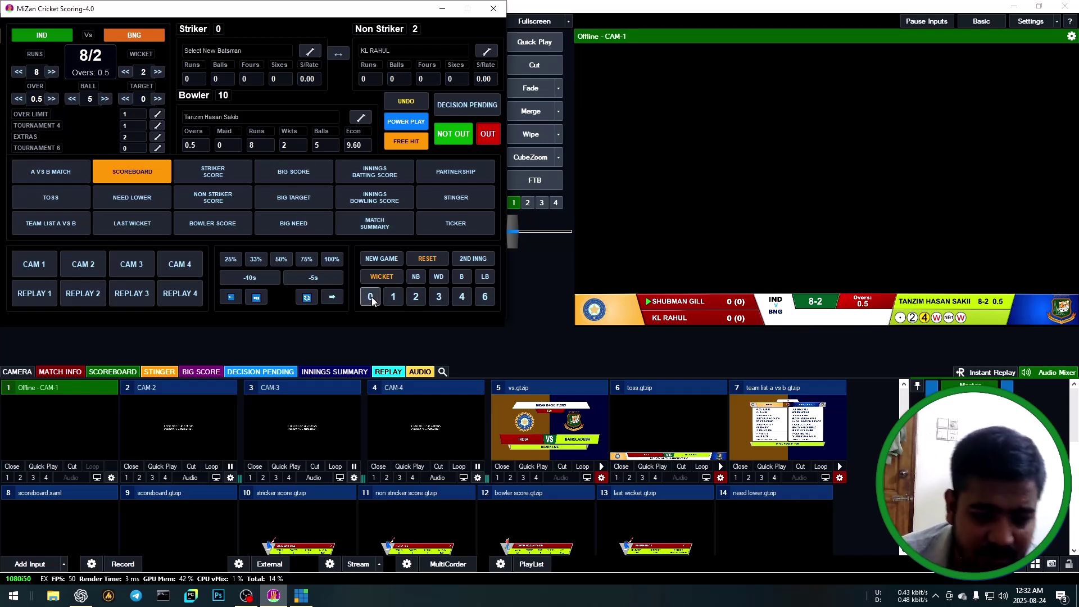
Bring in Suryakumar Yadav as striker and score a dot ball to complete the over at 8/2.
click(375, 274)
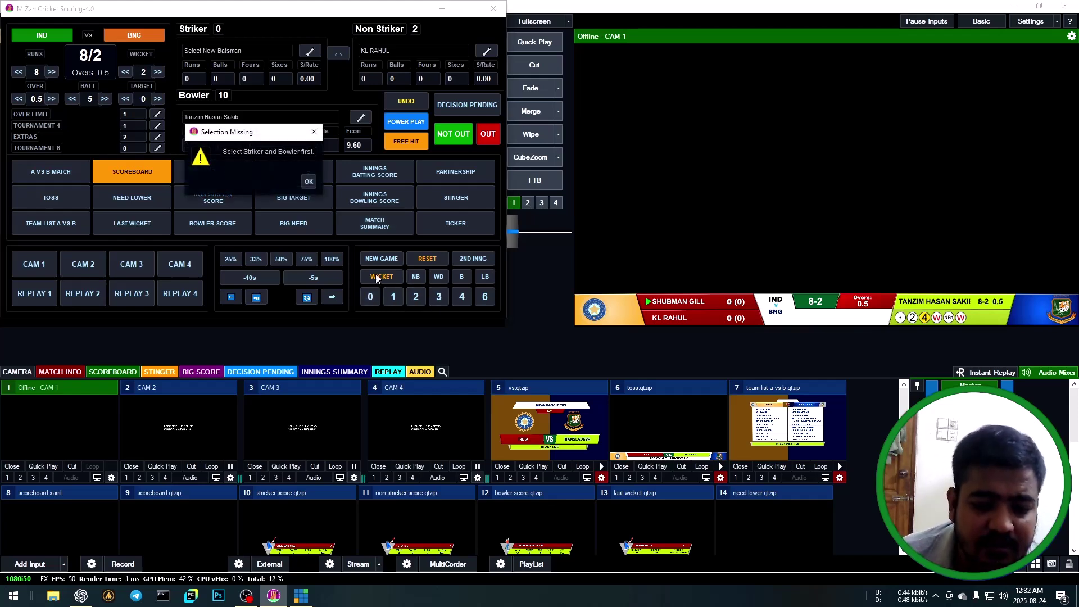
click(308, 182)
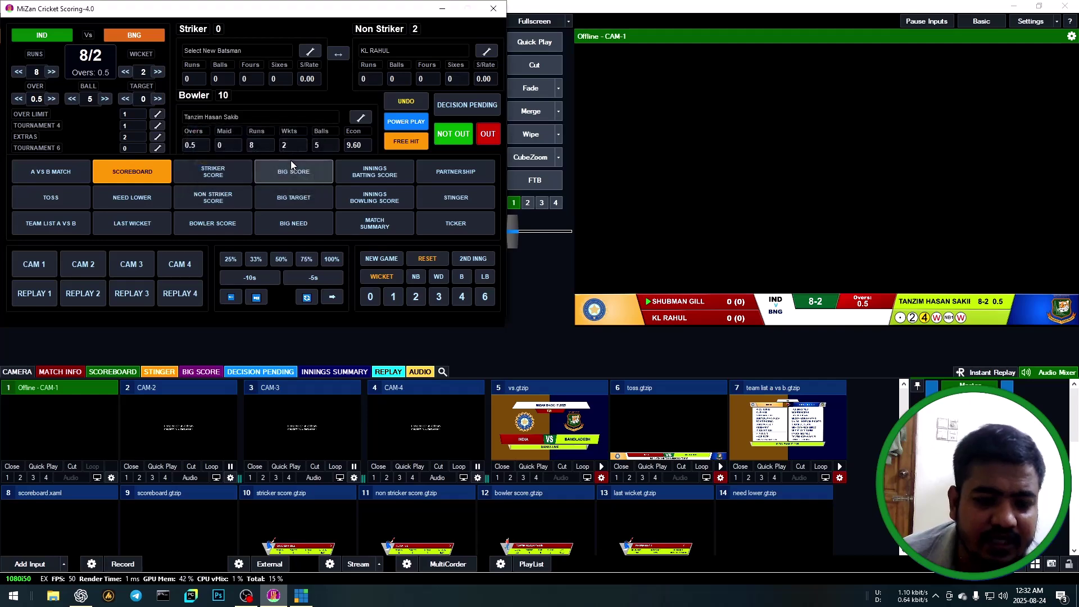
click(308, 52)
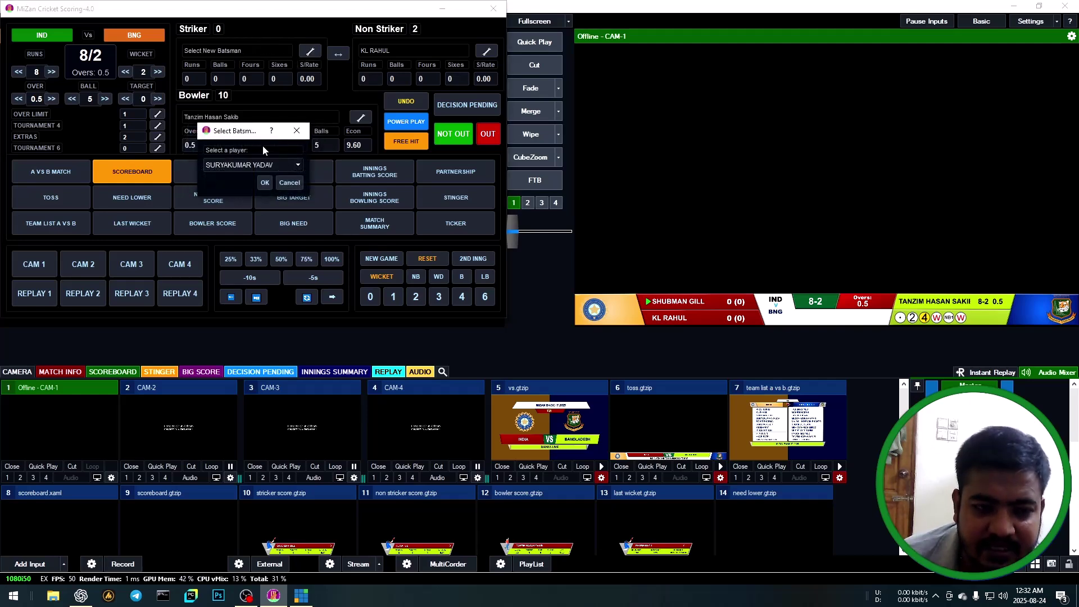
click(265, 183)
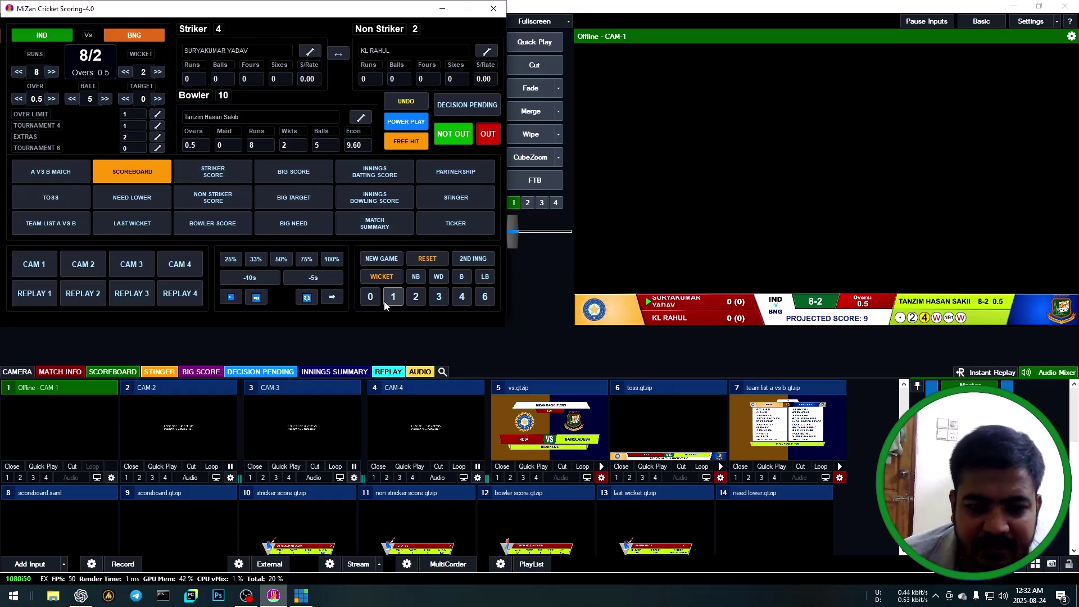
click(369, 299)
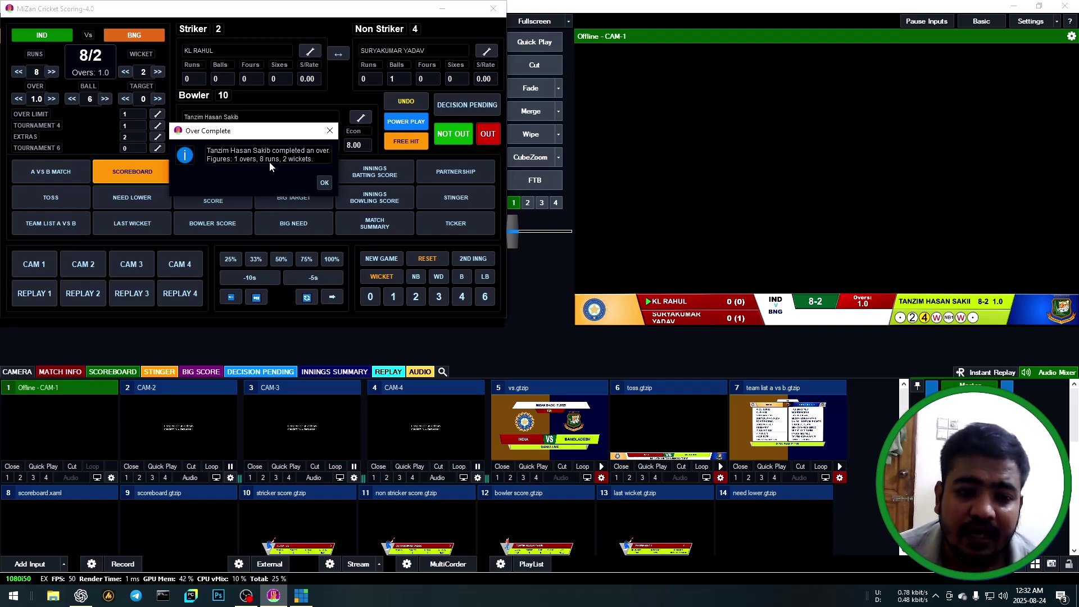
Acknowledge the Over Complete and Innings Over messages, closing India's innings at 8/2 in 1.0 overs.
click(324, 182)
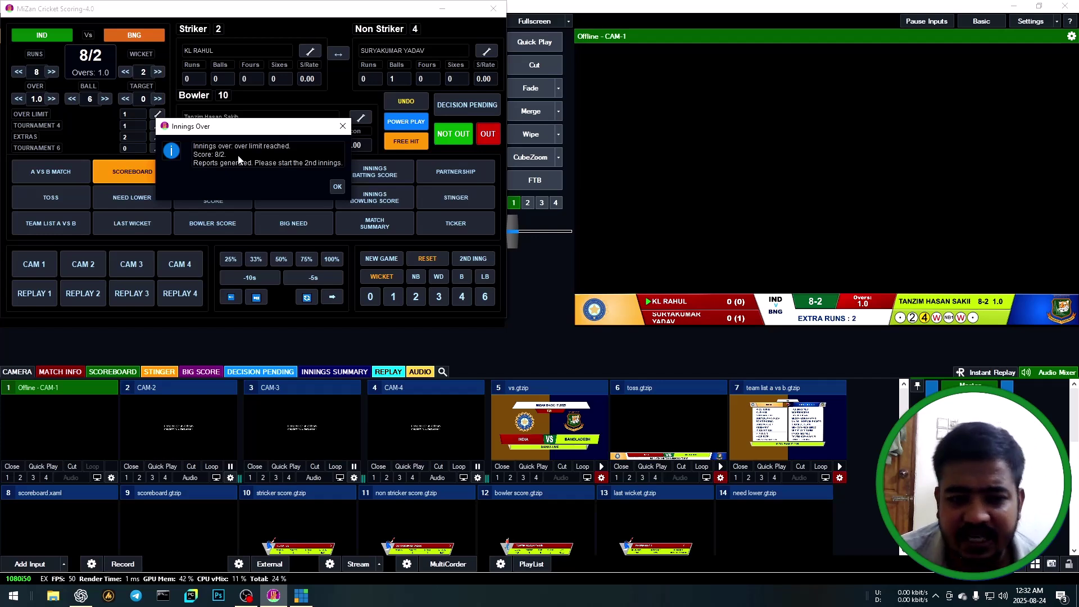
click(336, 187)
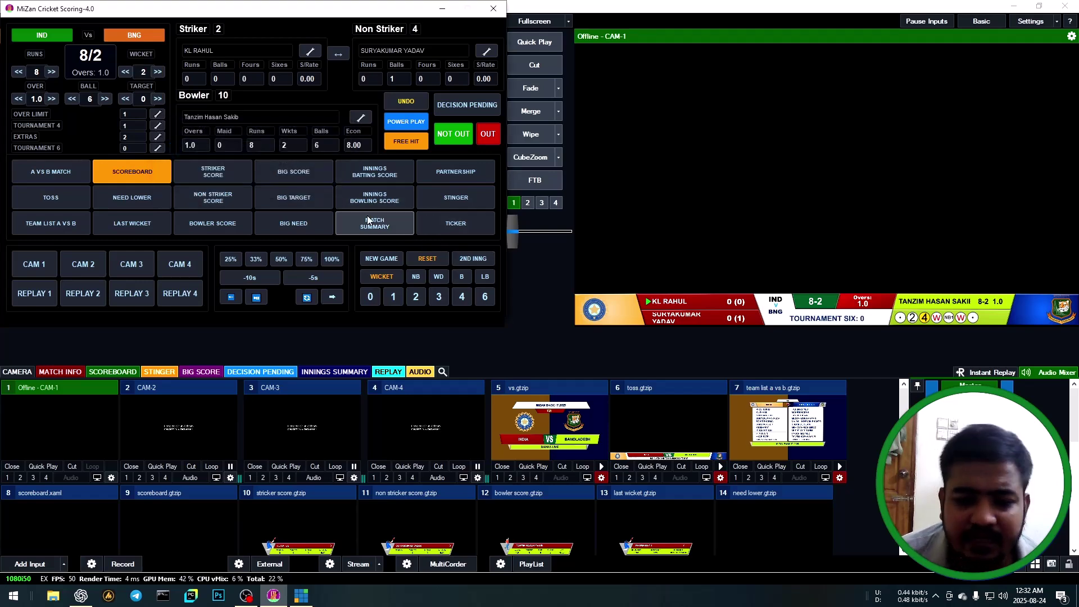
Show the innings batting card, then the bowling card, then the match summary graphic in vMix.
click(379, 174)
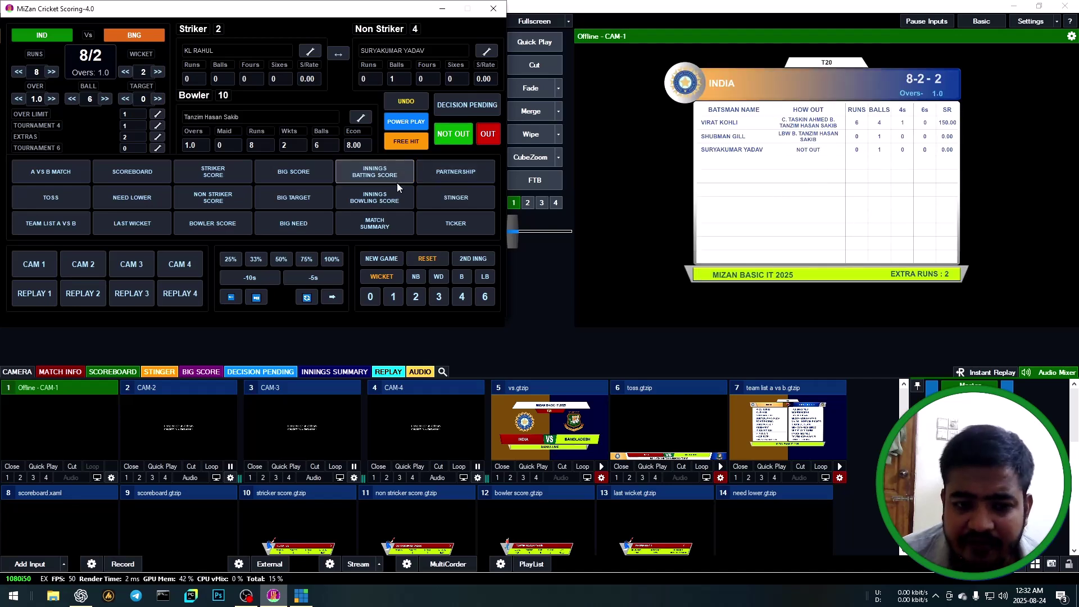
click(375, 194)
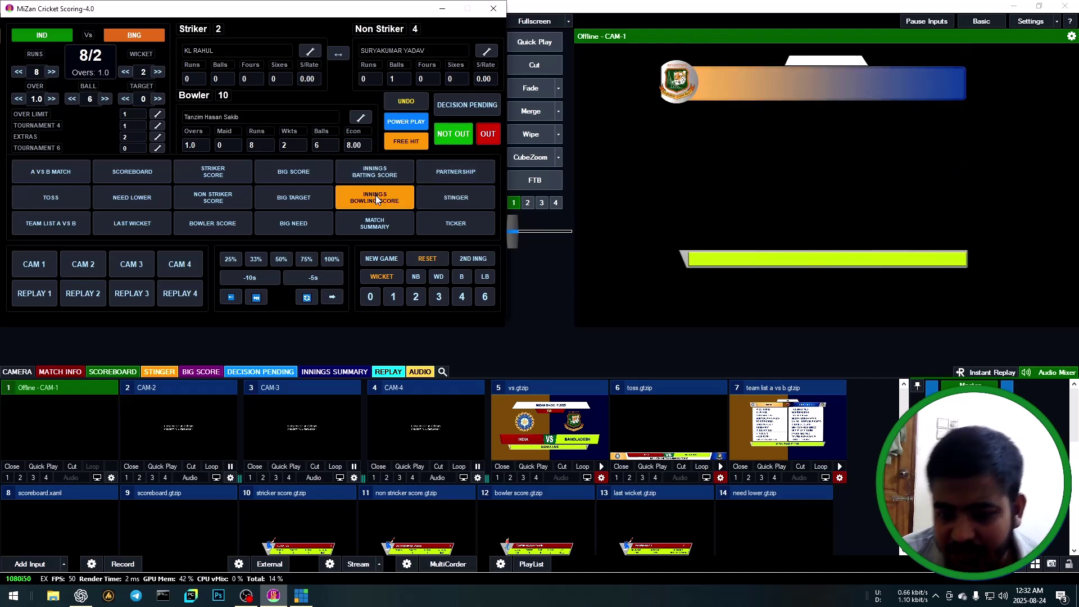
click(375, 195)
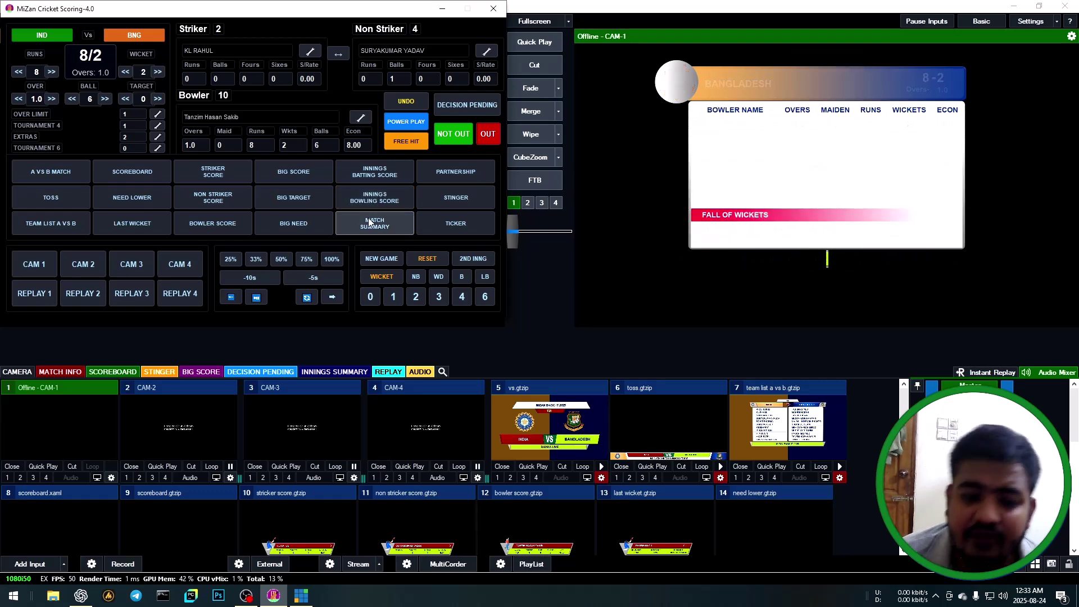
click(370, 220)
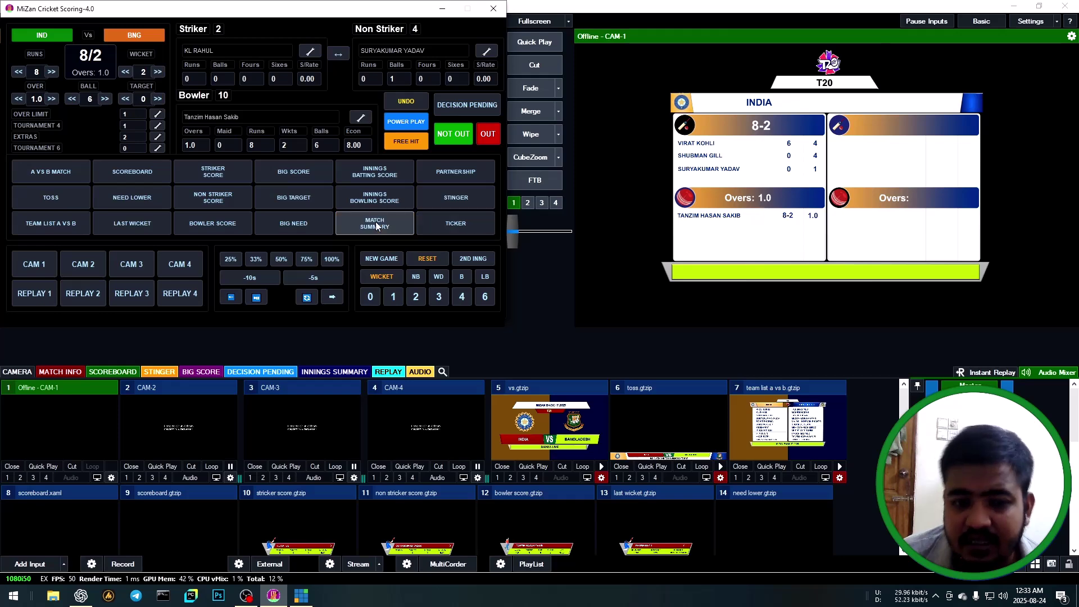
Cycle the partnership, LIVE stinger, ticker, big score and big target graphics on and off air.
click(461, 171)
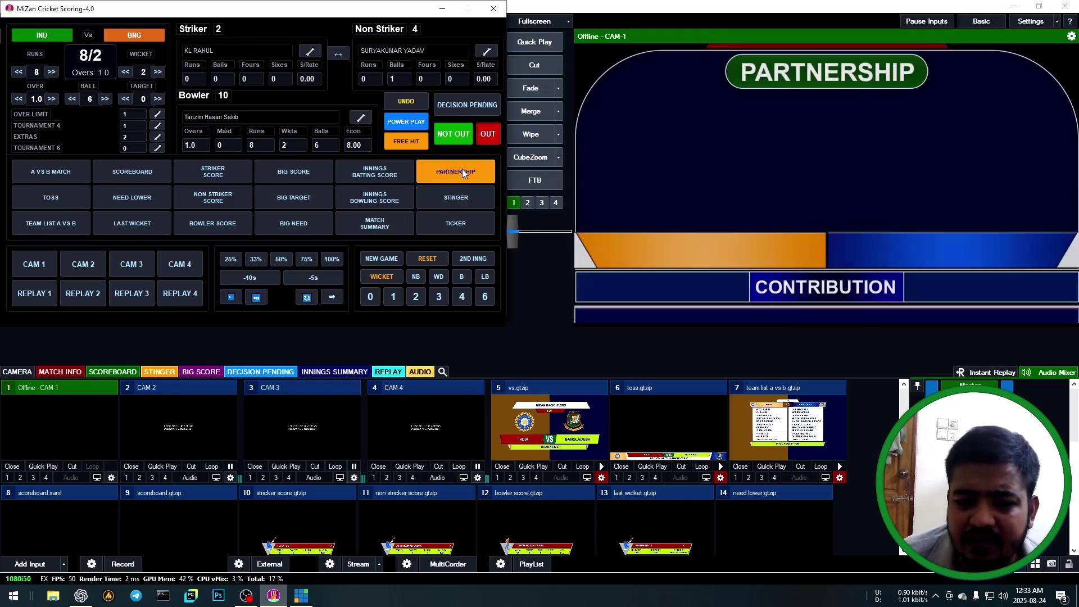
click(462, 169)
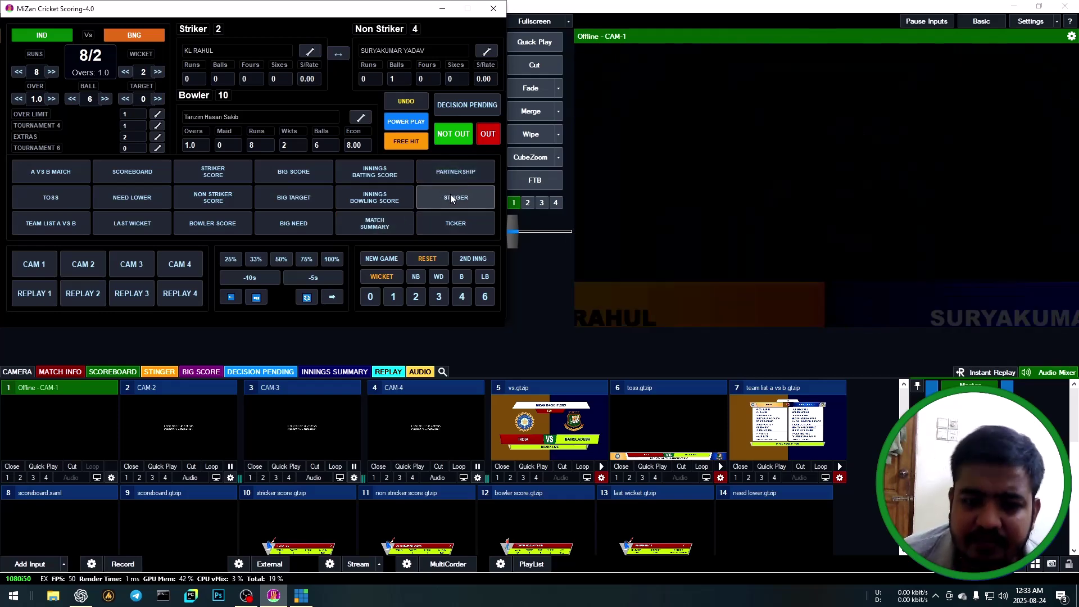
click(450, 194)
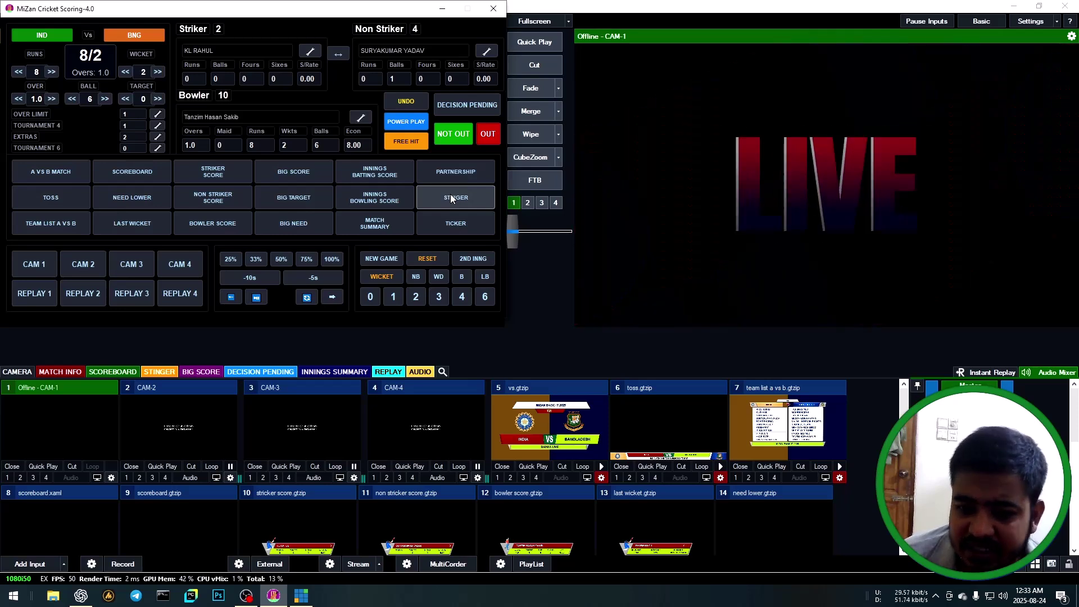
click(454, 224)
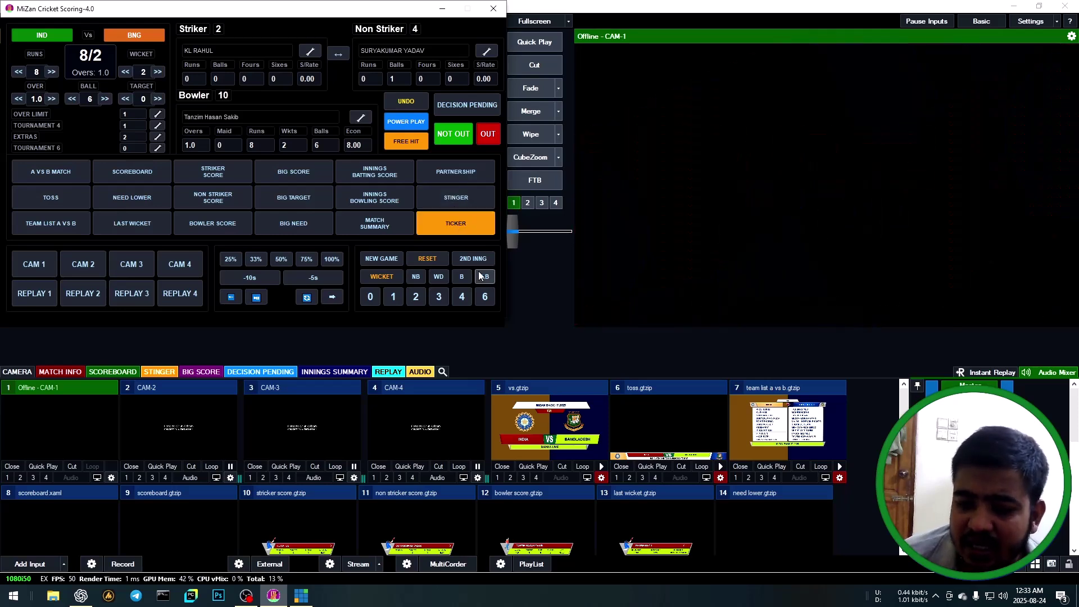
click(462, 231)
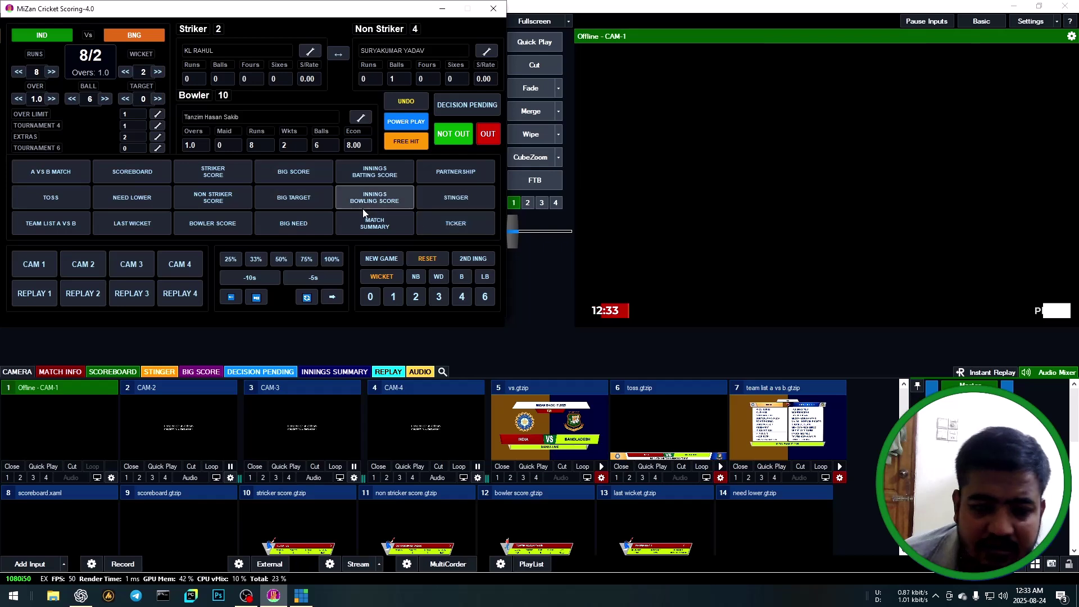
click(303, 173)
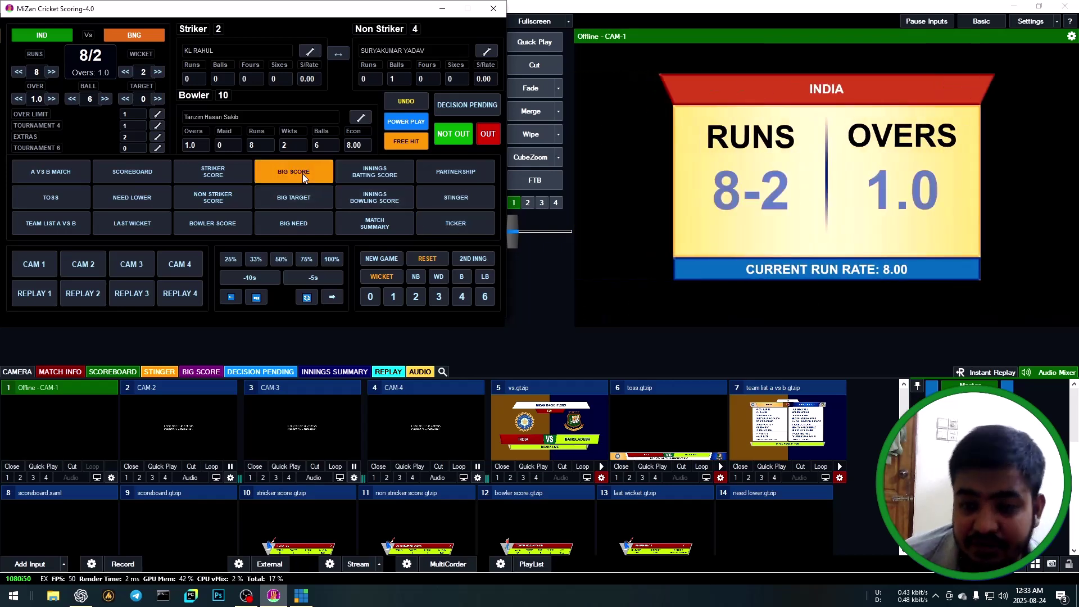
click(296, 193)
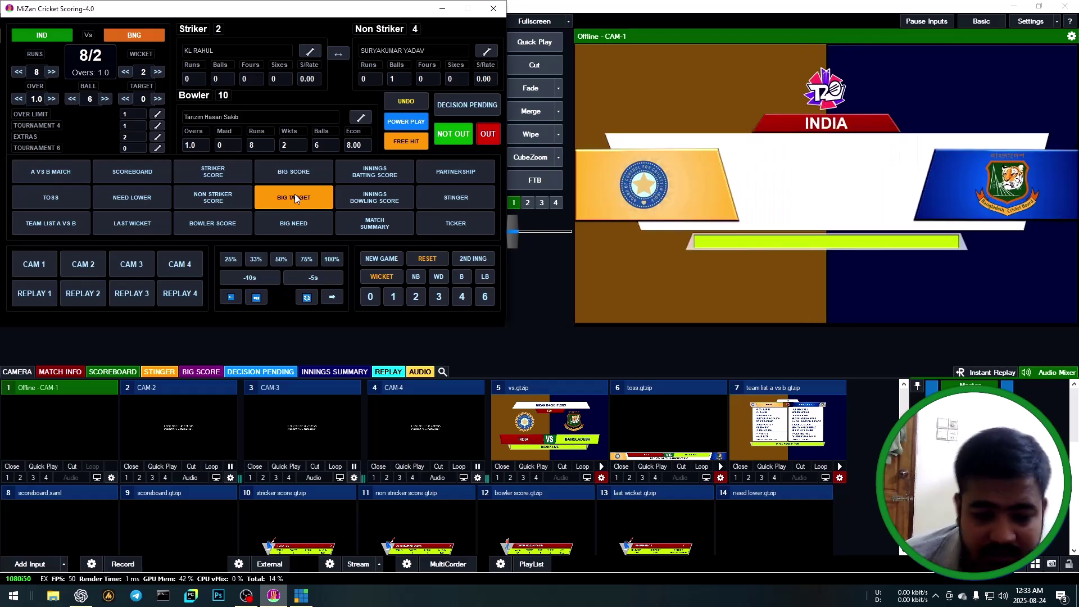
click(295, 195)
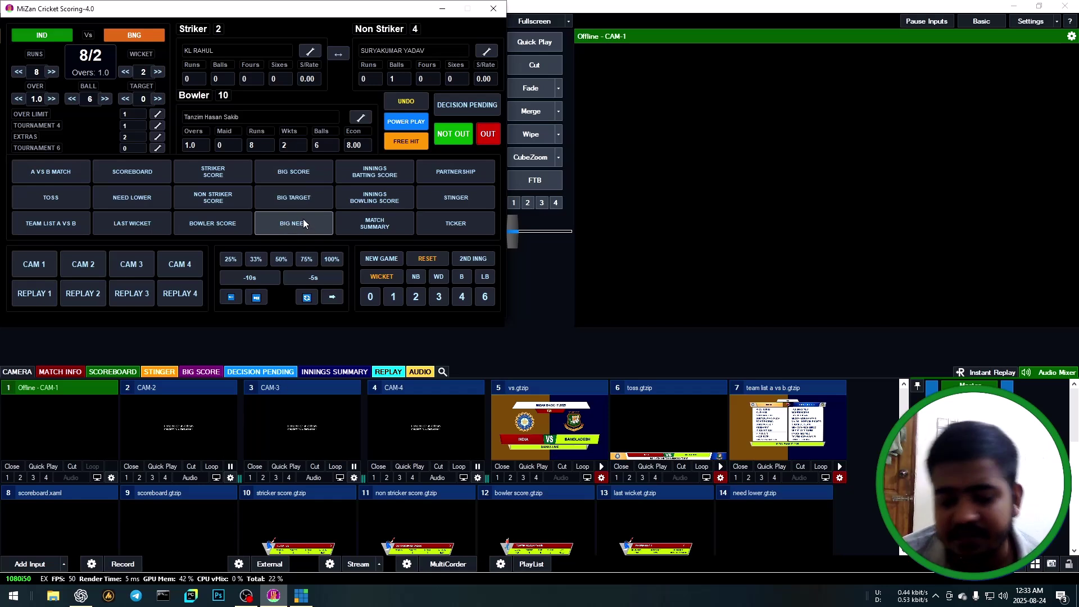
Start Bangladesh's second innings, accepting the target of 9 runs.
click(473, 258)
click(325, 181)
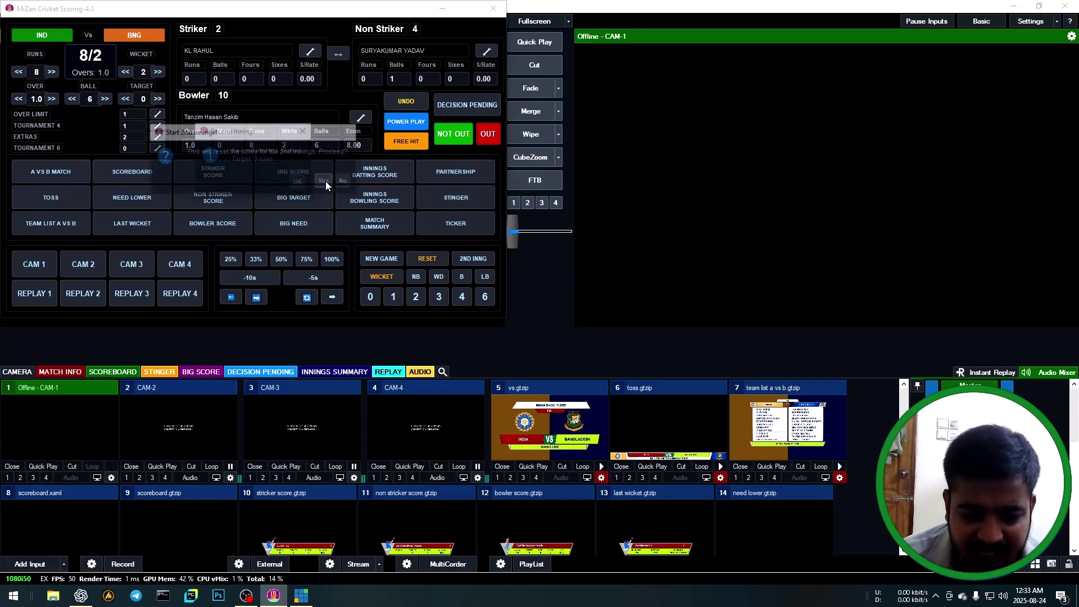
click(298, 182)
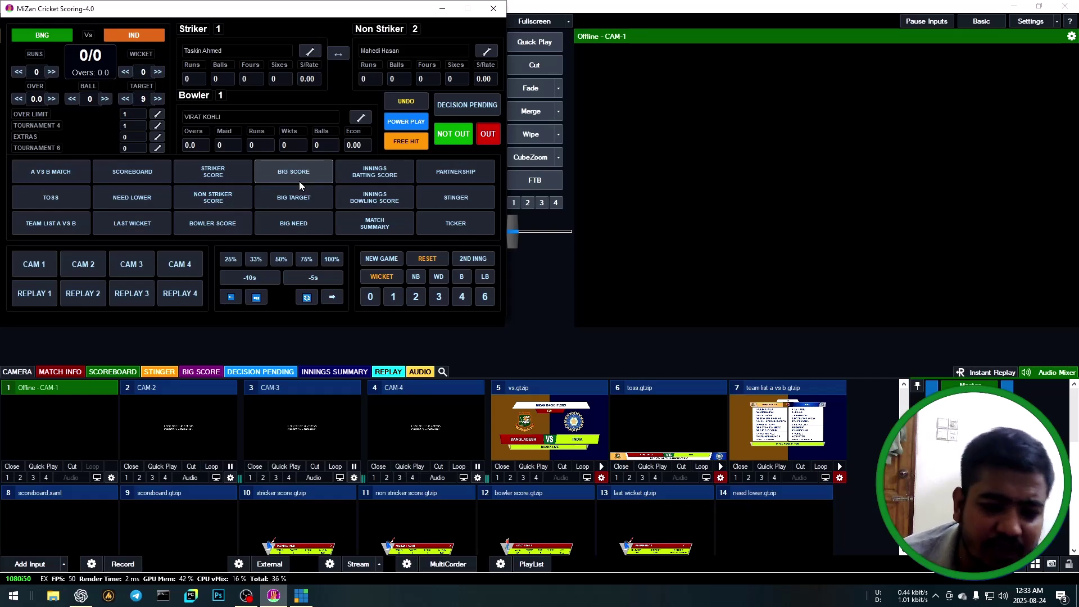
Toggle Bangladesh's big score, target 9, need 9 from 6 and runs-needed graphics, then air the scoreboard.
click(299, 181)
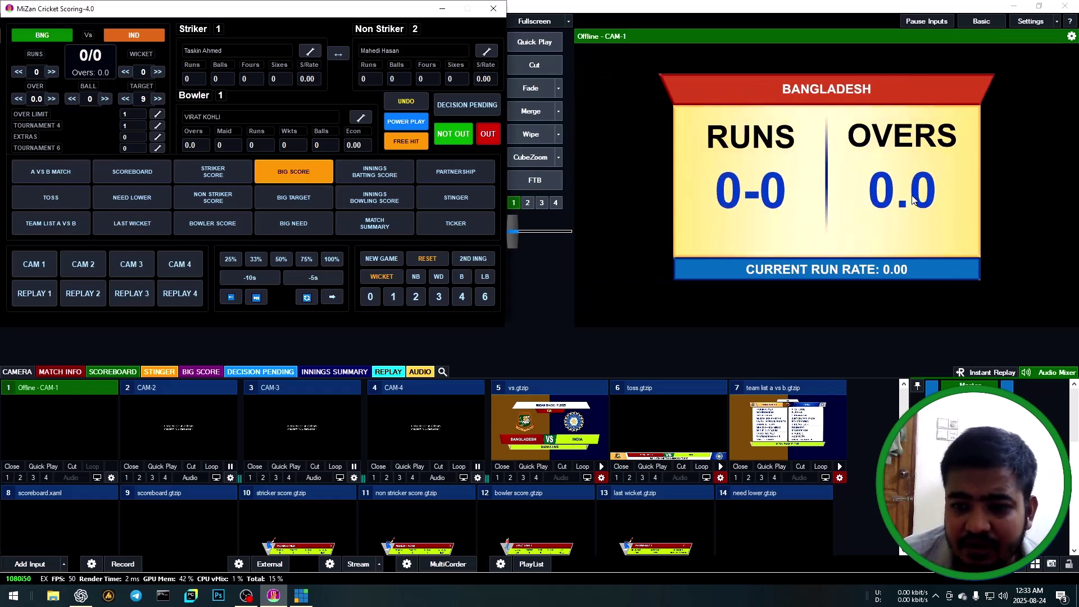
click(308, 176)
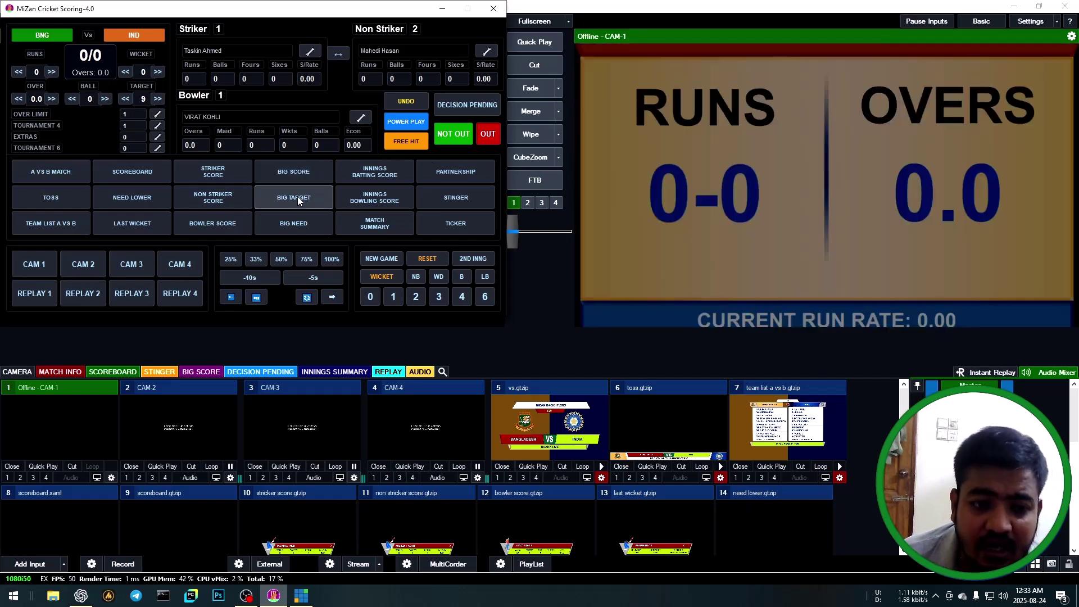
click(296, 197)
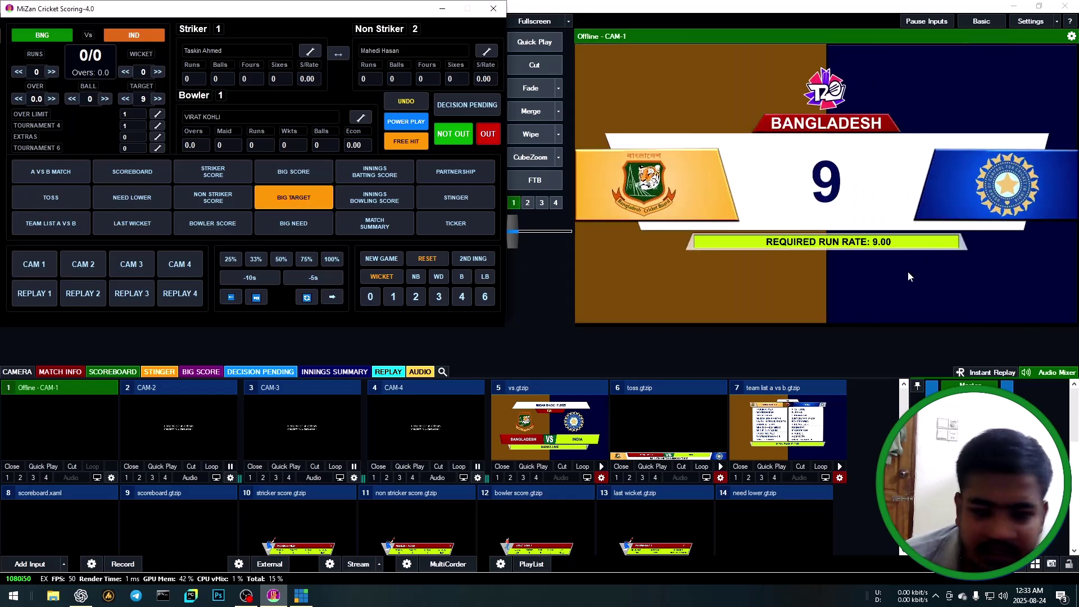
click(296, 202)
click(294, 223)
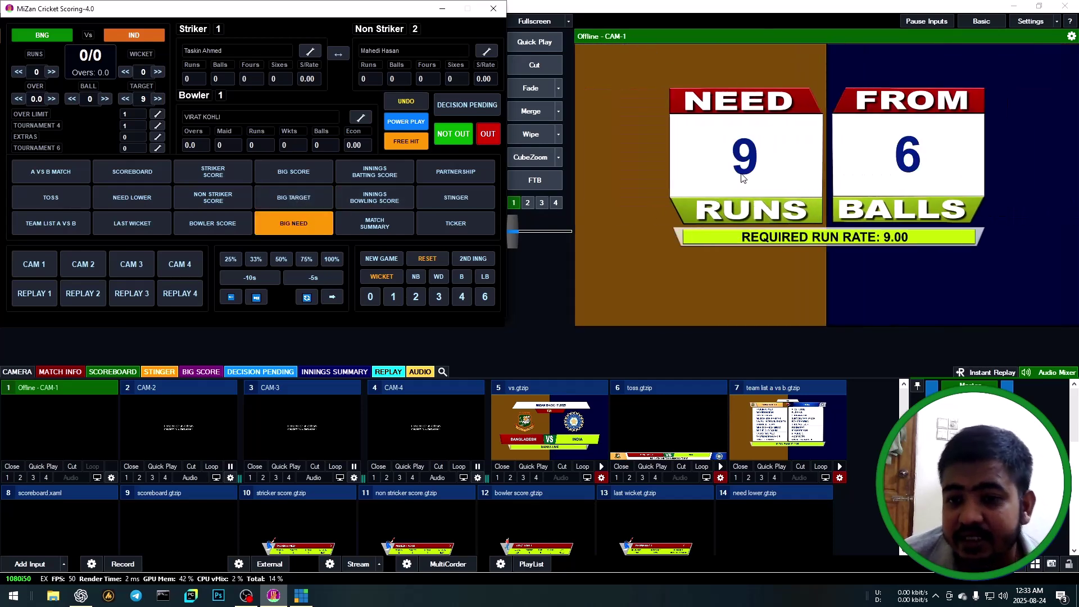
click(290, 219)
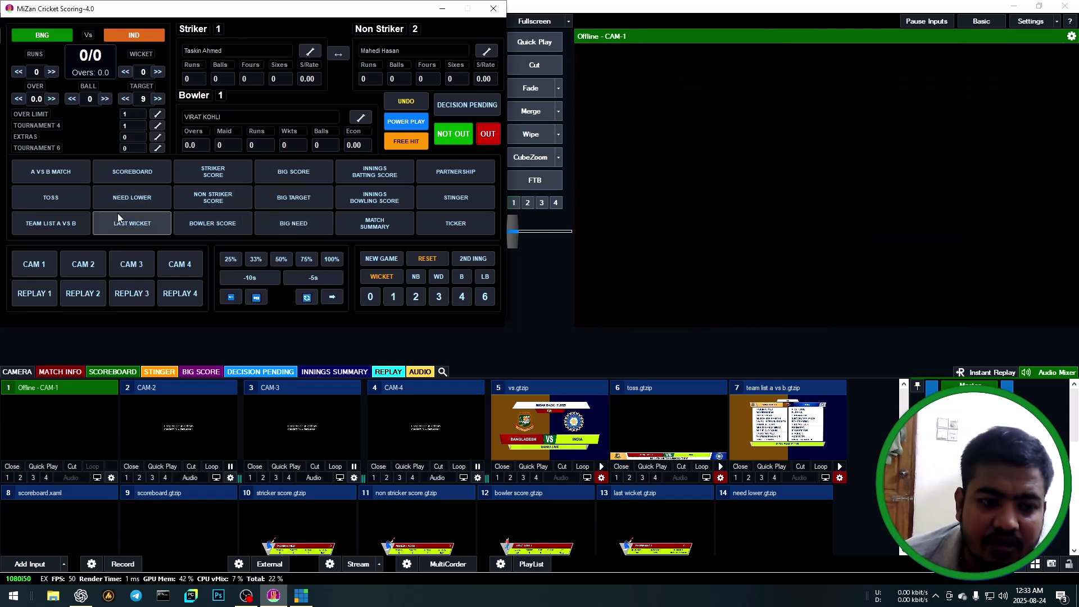
click(129, 200)
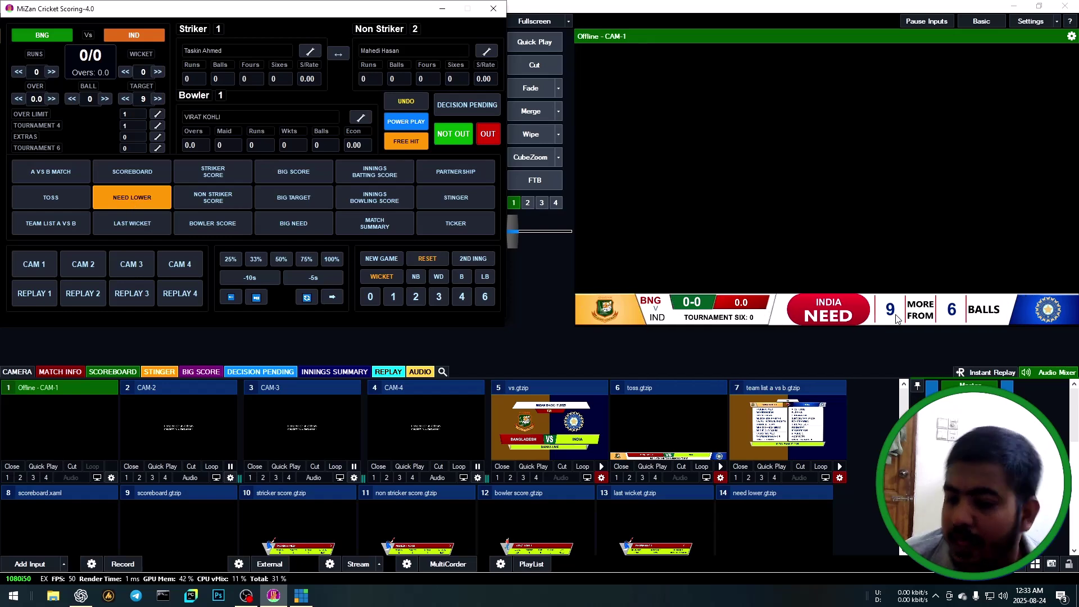
click(134, 202)
click(133, 171)
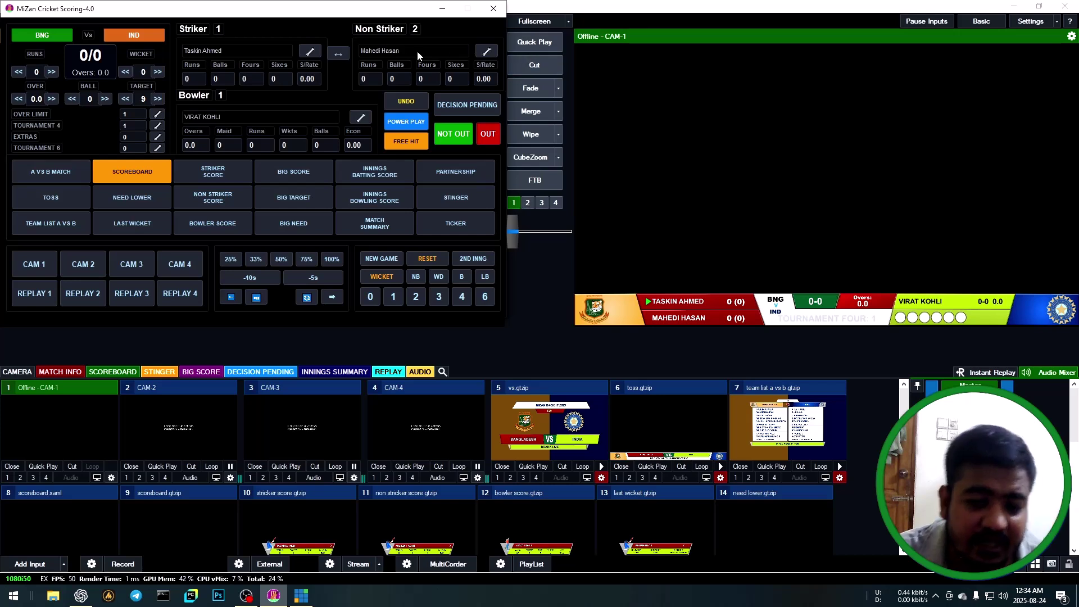
Make Tanzid Hasan the striker alongside Taskin Ahmed and score a single, making Bangladesh 1/0.
click(311, 50)
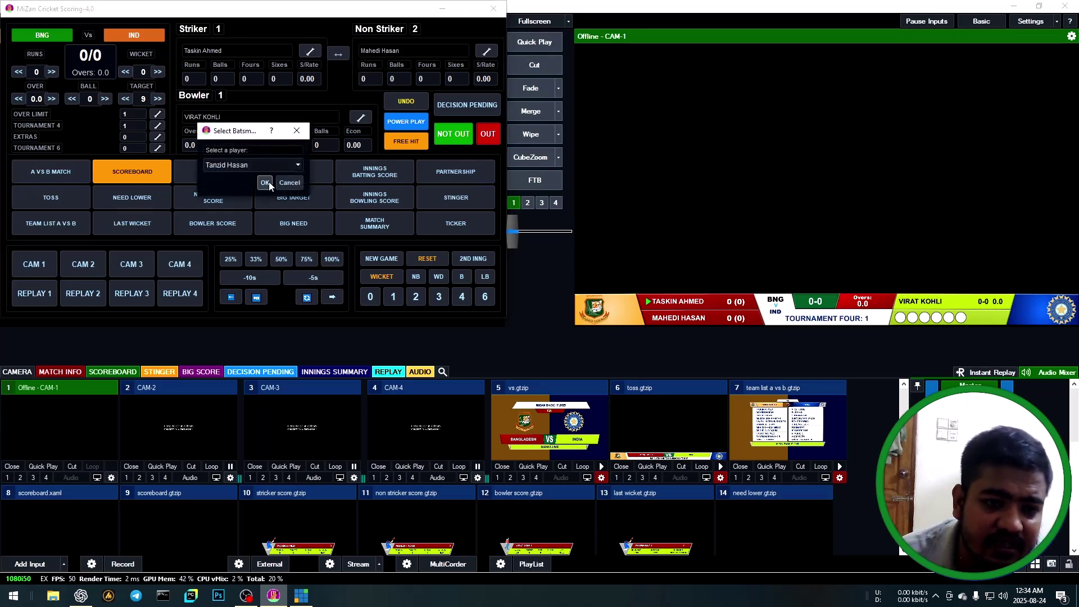
click(265, 182)
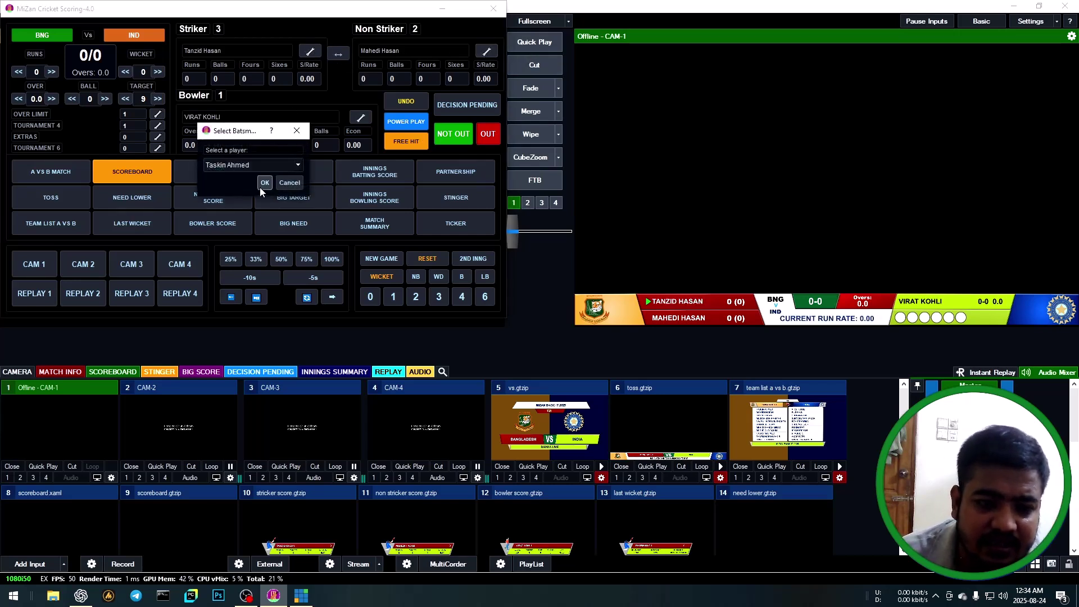
click(259, 186)
click(266, 183)
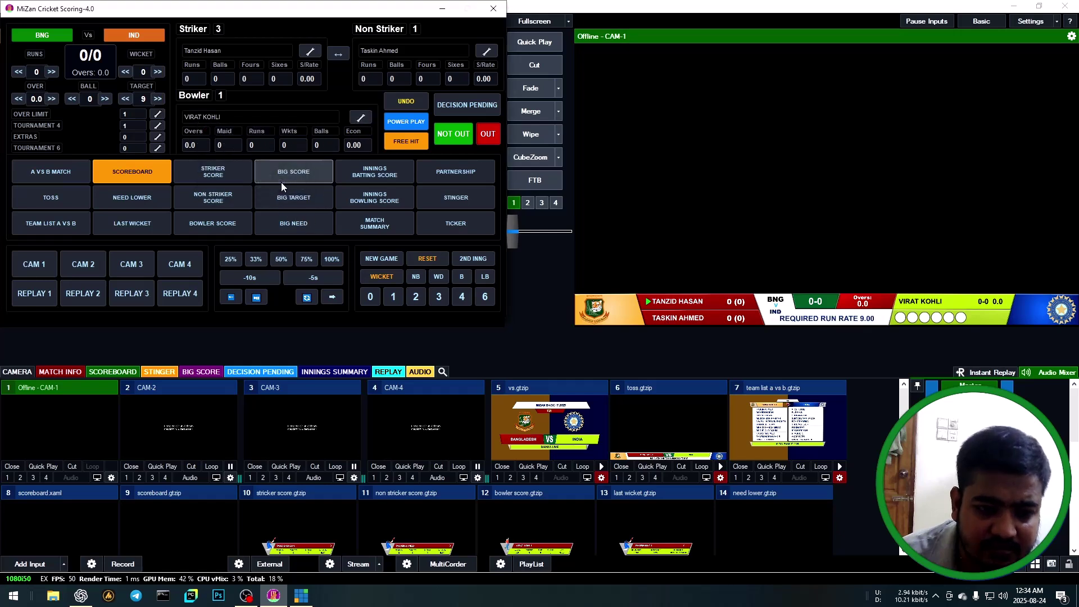
click(393, 295)
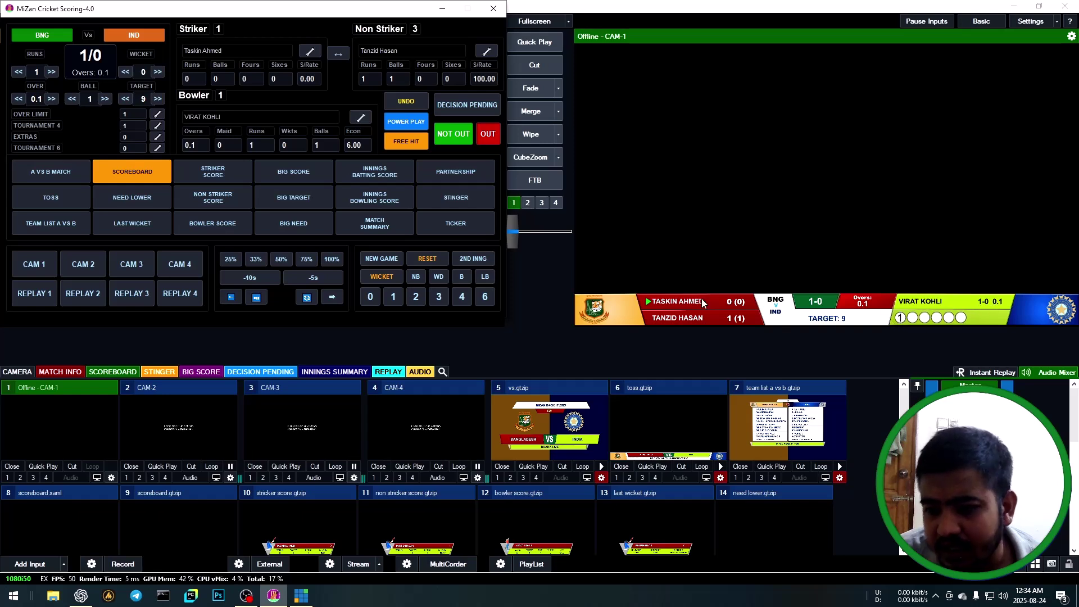
Show and clear the need-8-from-5 lower third, big need graphic and partnership graphic.
click(132, 196)
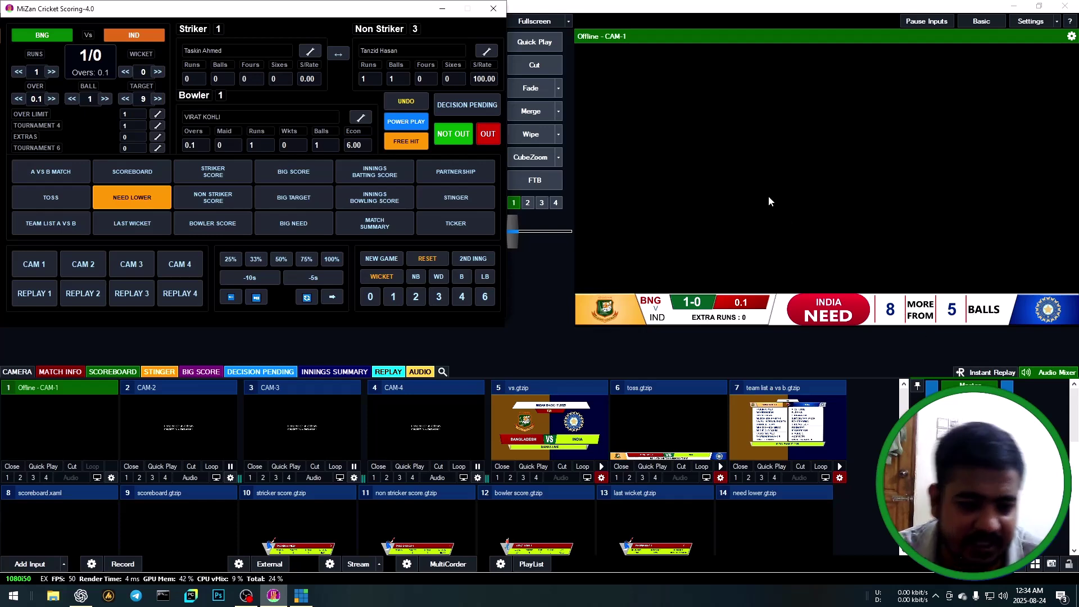
click(140, 201)
click(326, 227)
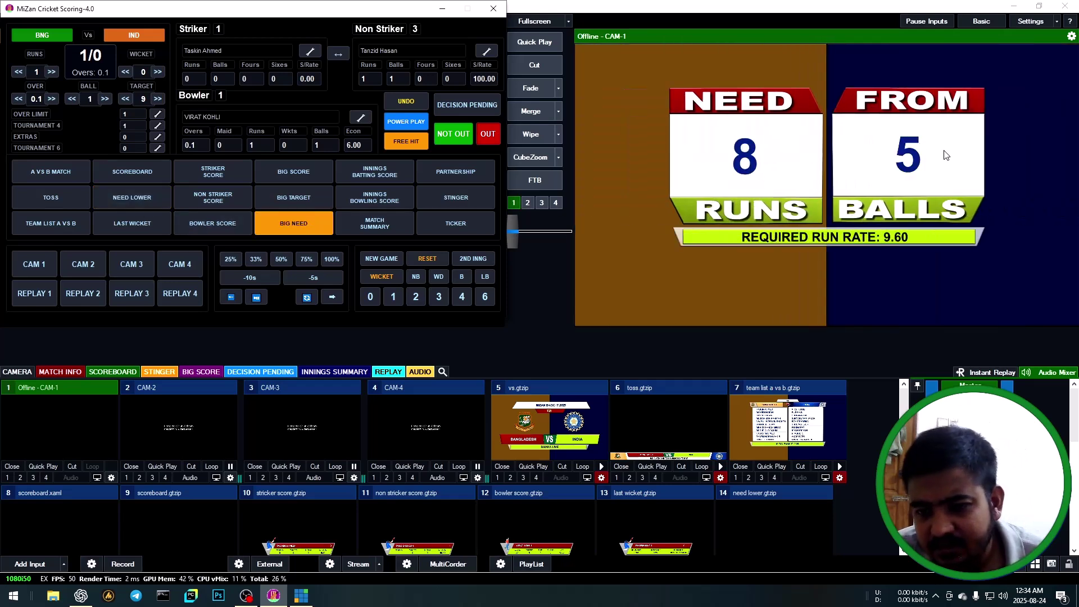
click(284, 221)
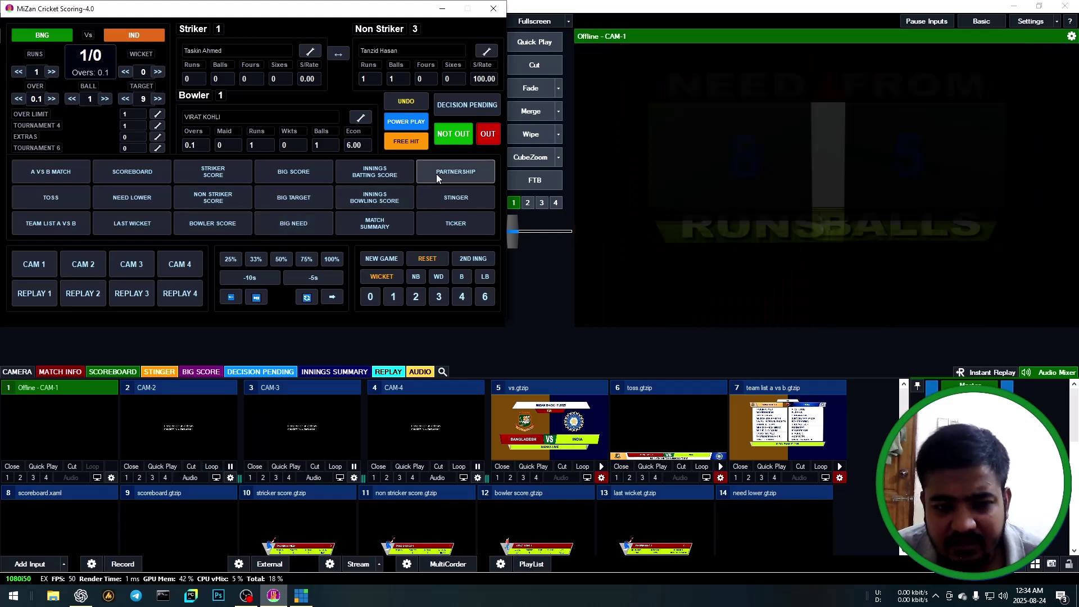
click(448, 175)
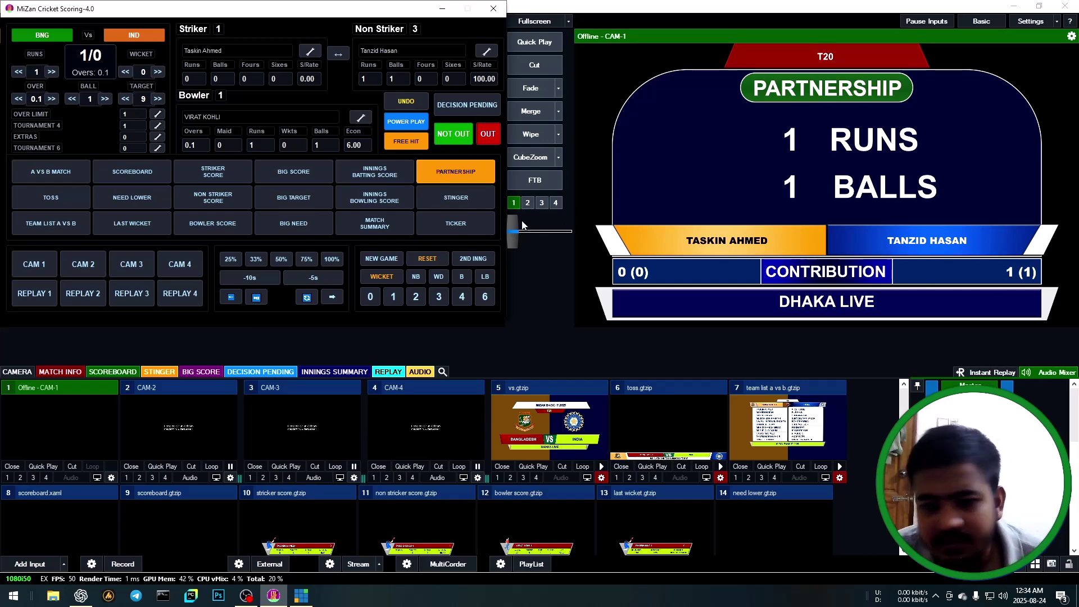
click(456, 170)
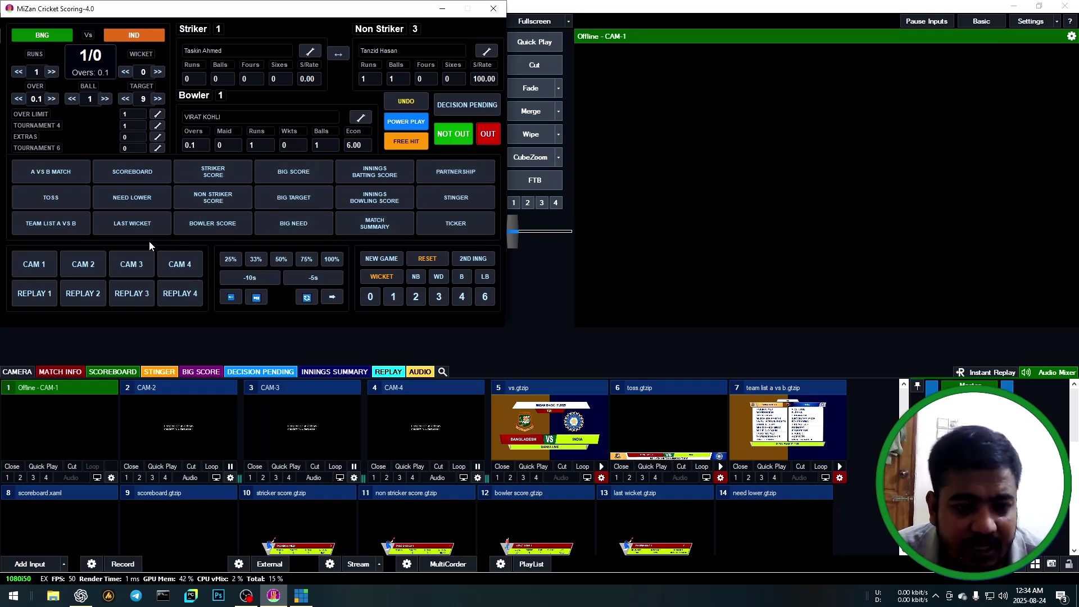
Put the scoreboard back on air and score a six and a two, taking Bangladesh to 9/0.
click(140, 173)
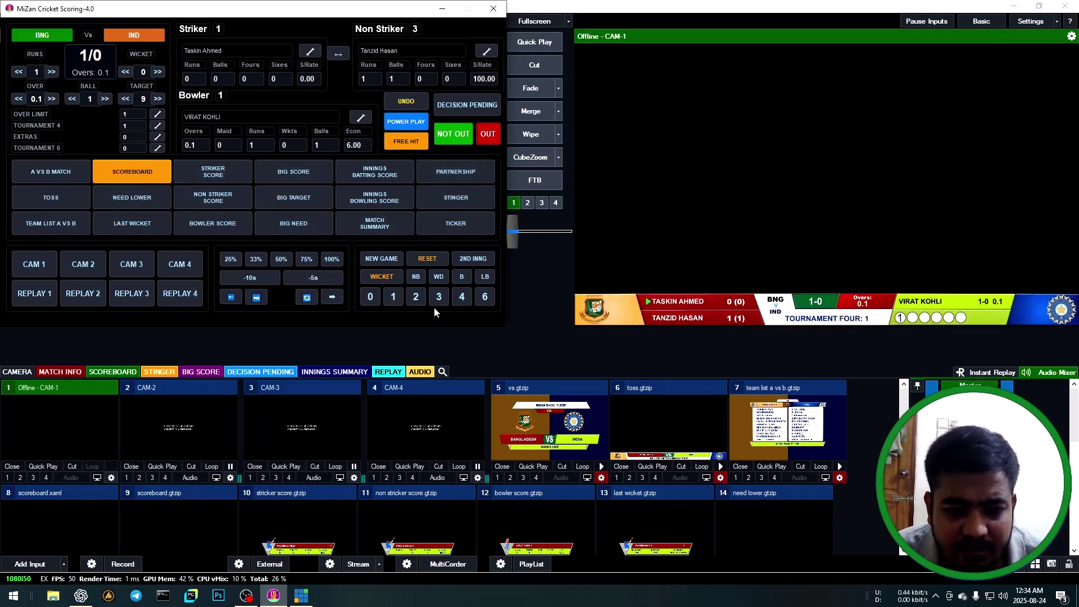
click(483, 298)
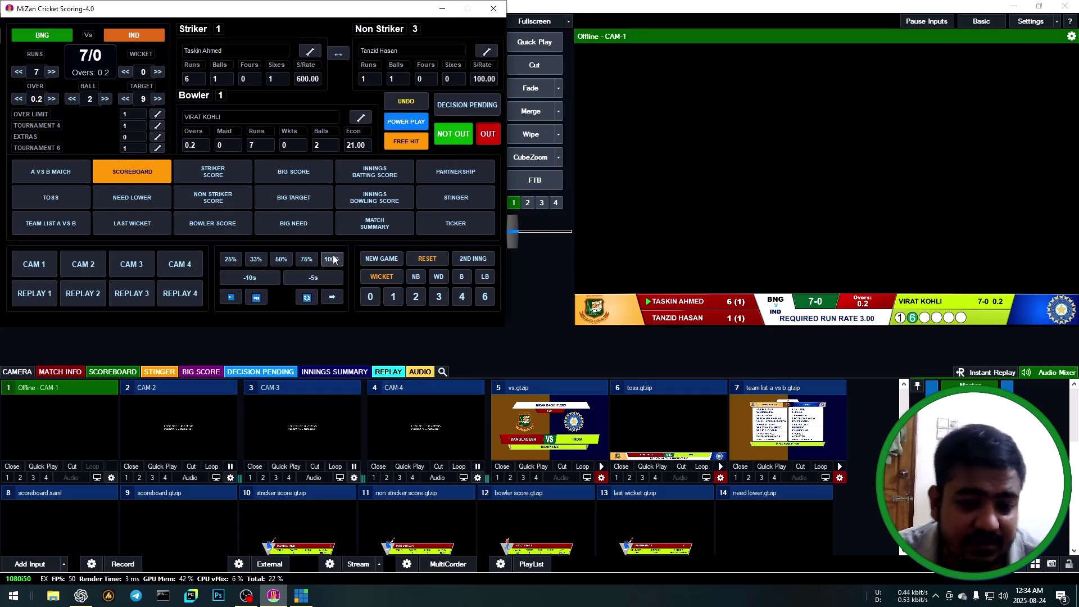
click(415, 296)
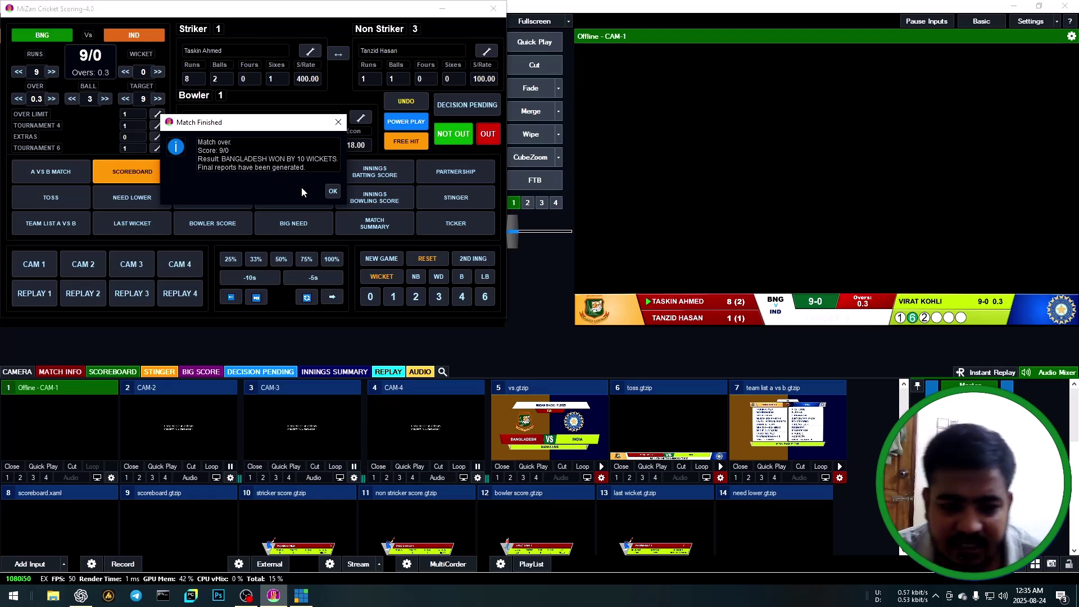
Dismiss the match-finished message, clear the scoreboard, and show then hide the innings batting overlay.
click(332, 191)
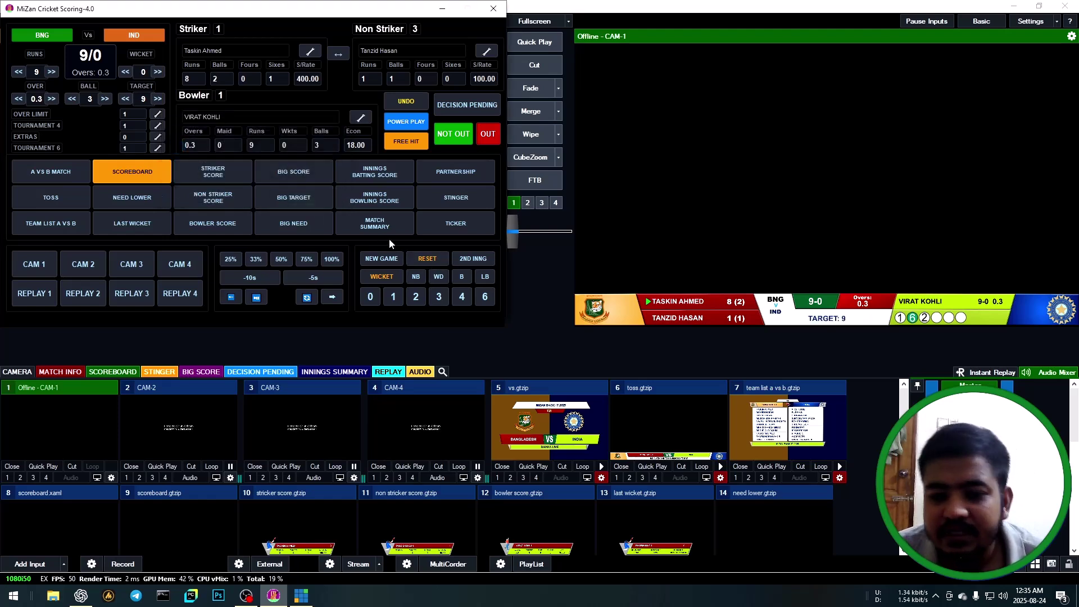
click(161, 170)
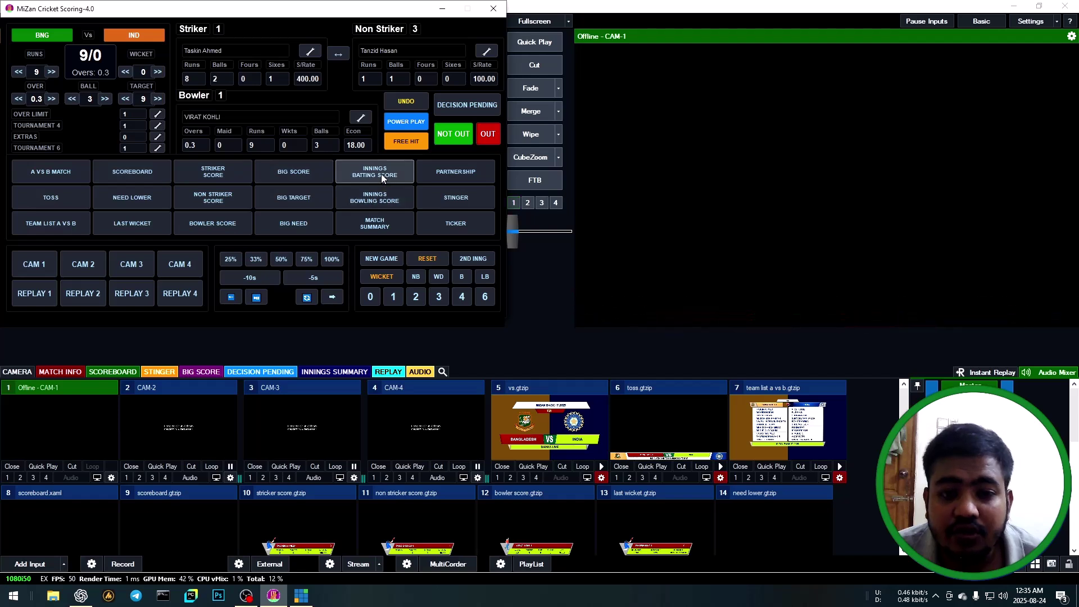
click(381, 173)
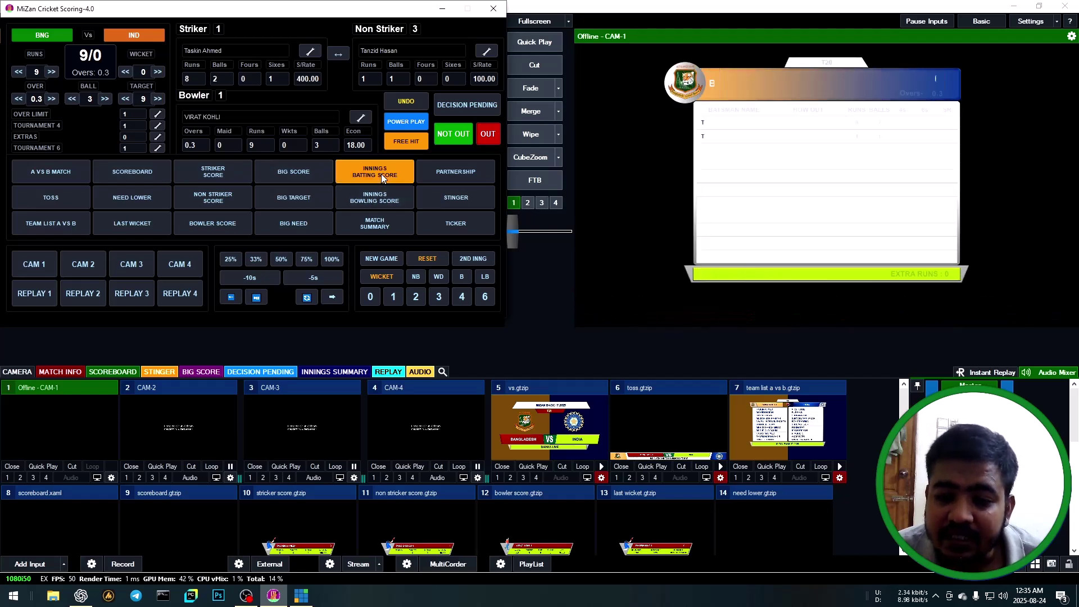
click(381, 174)
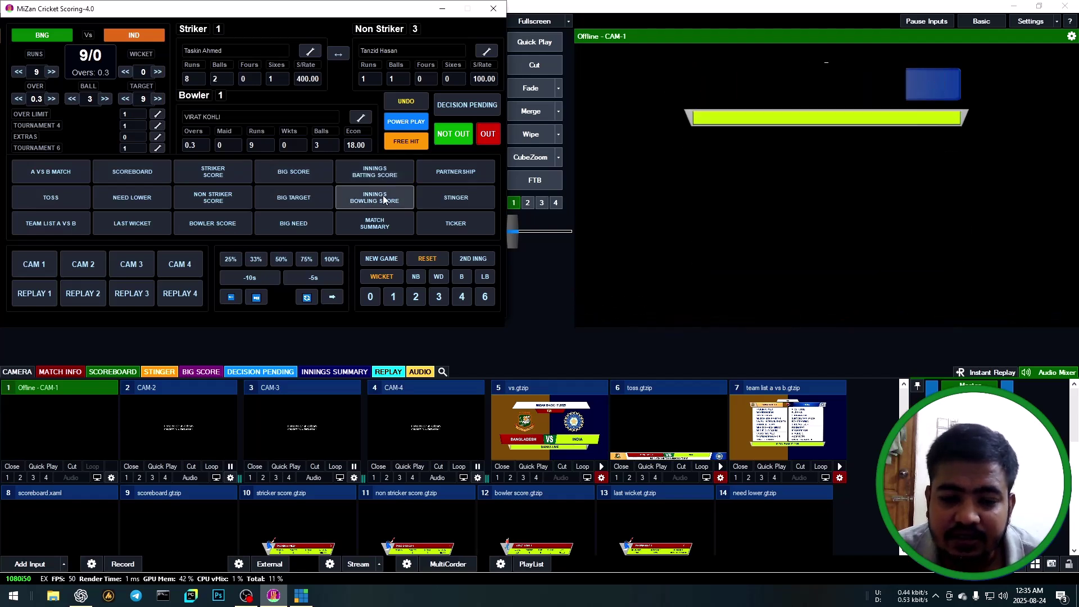
Show and hide the innings bowling, match summary and India-need overlays in turn.
click(384, 199)
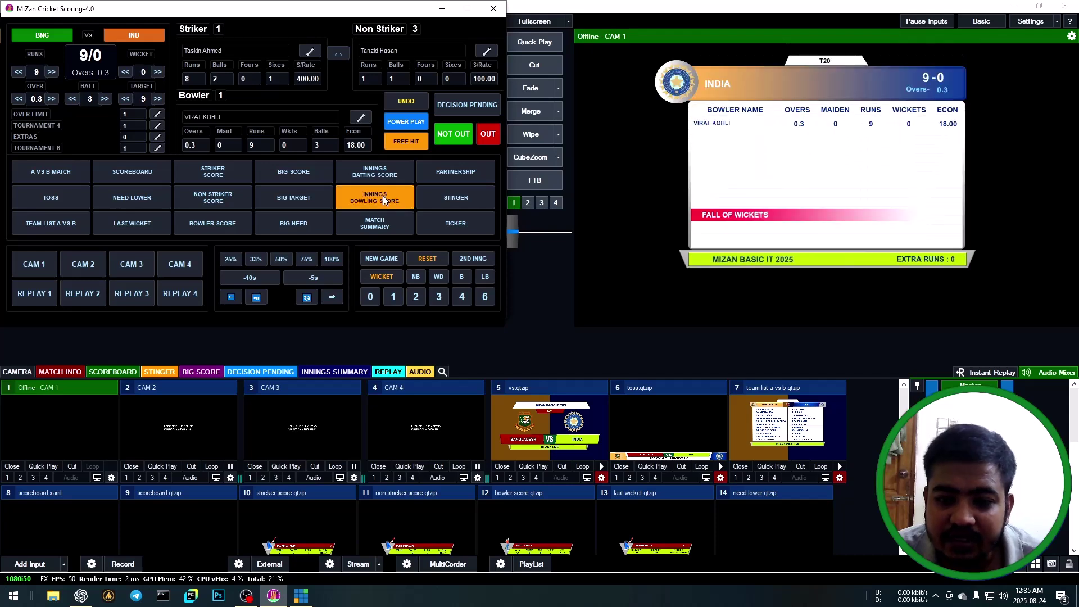
click(383, 196)
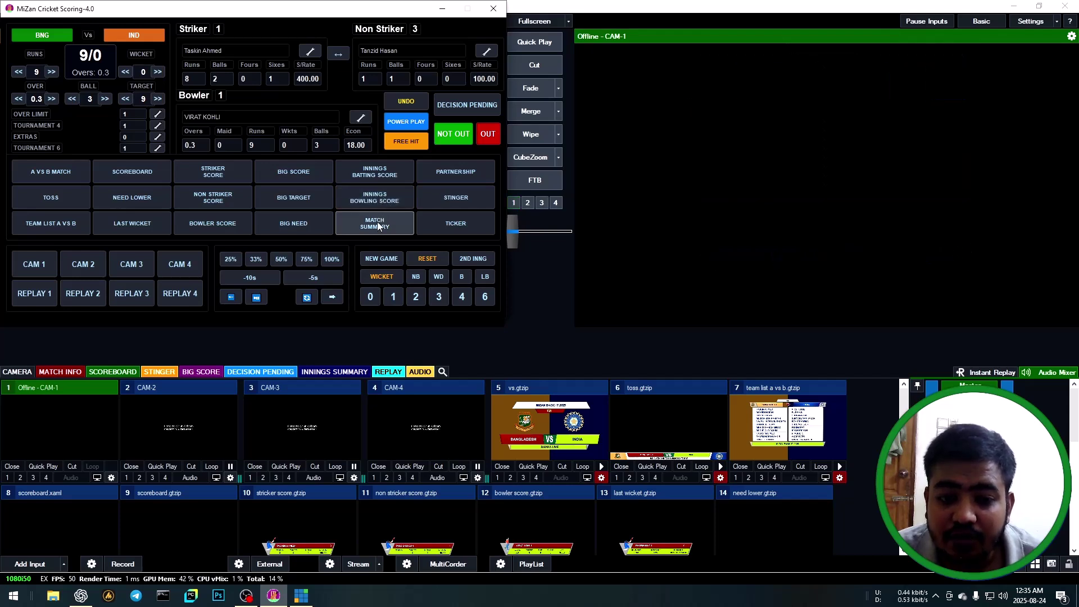
click(377, 221)
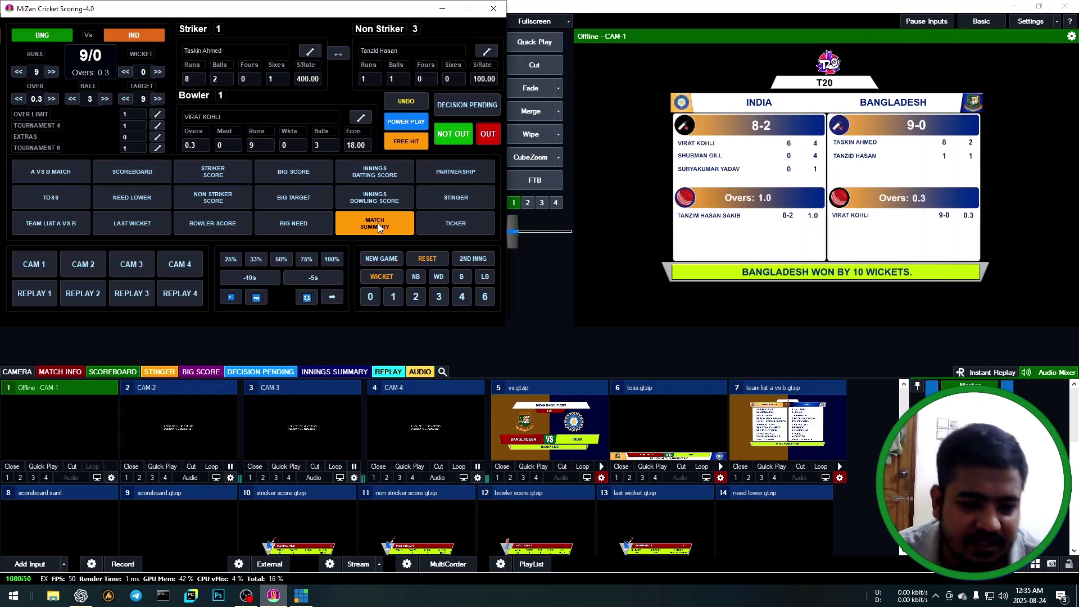
click(378, 224)
click(144, 200)
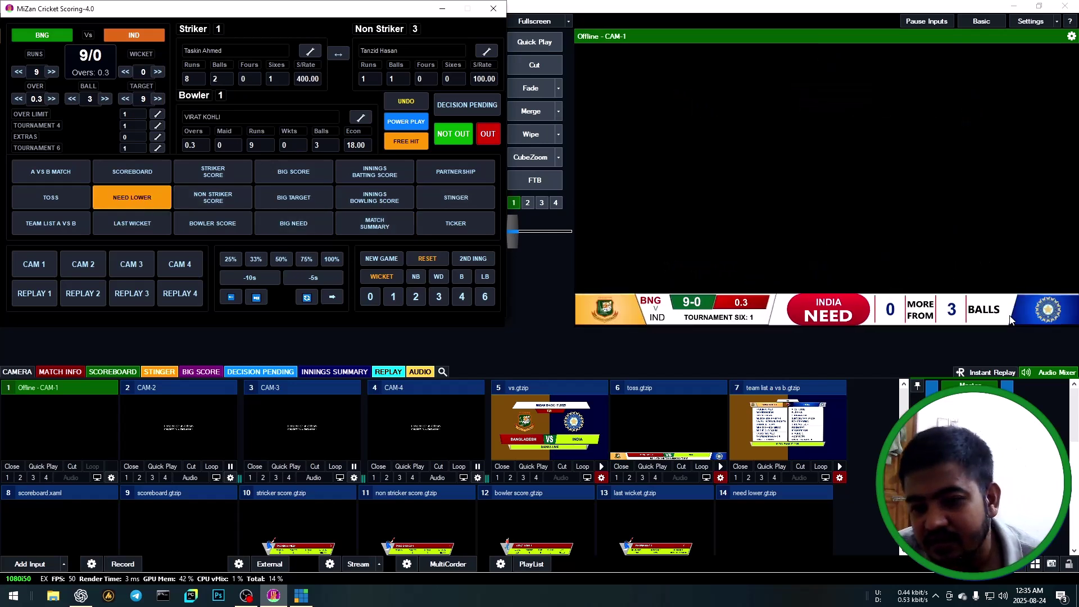
click(133, 196)
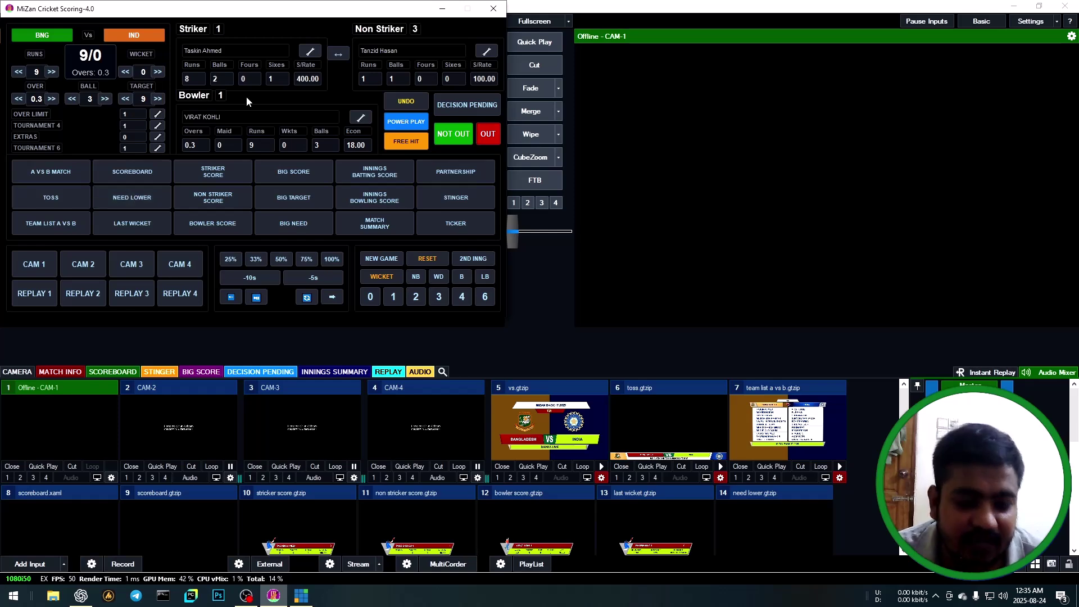
Minimize MiZan and open 1st_Innings_Batting_Report.xlsx from E:\MiZan Cricket Scoring\REPORT.
click(444, 9)
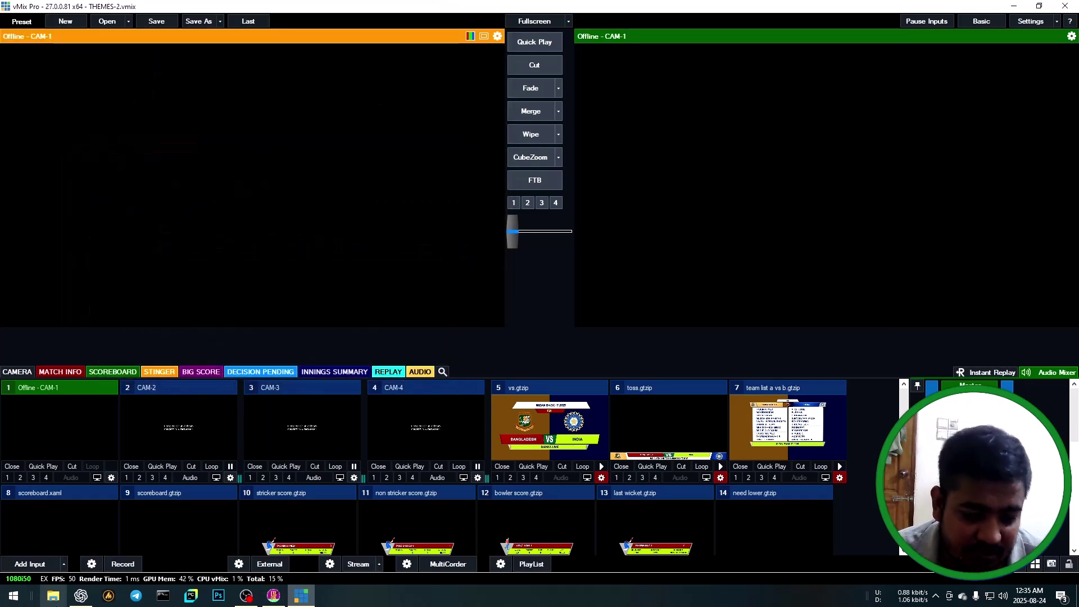
click(52, 595)
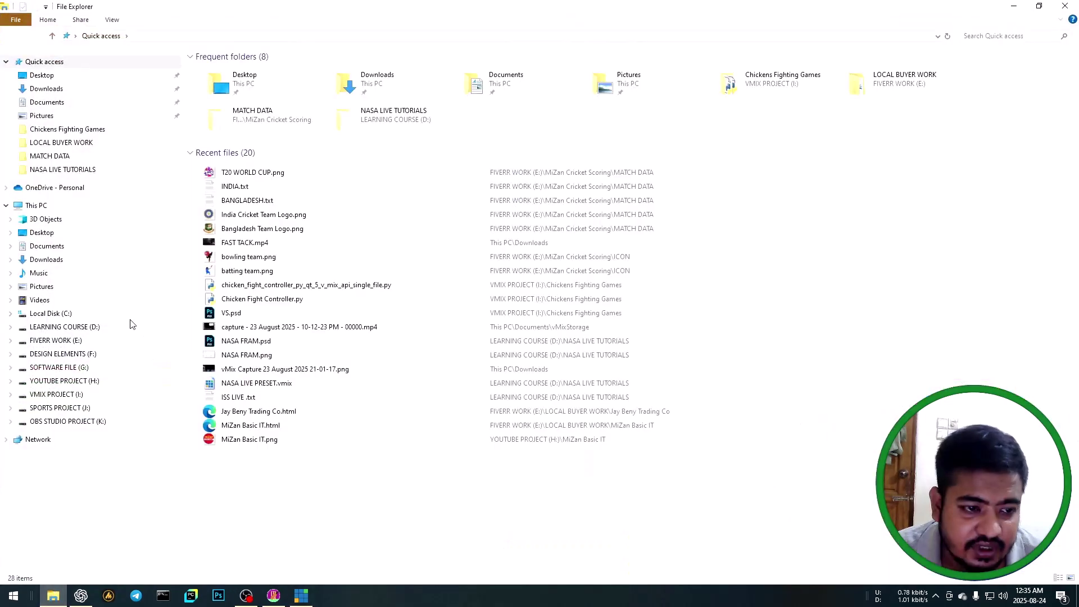
click(65, 340)
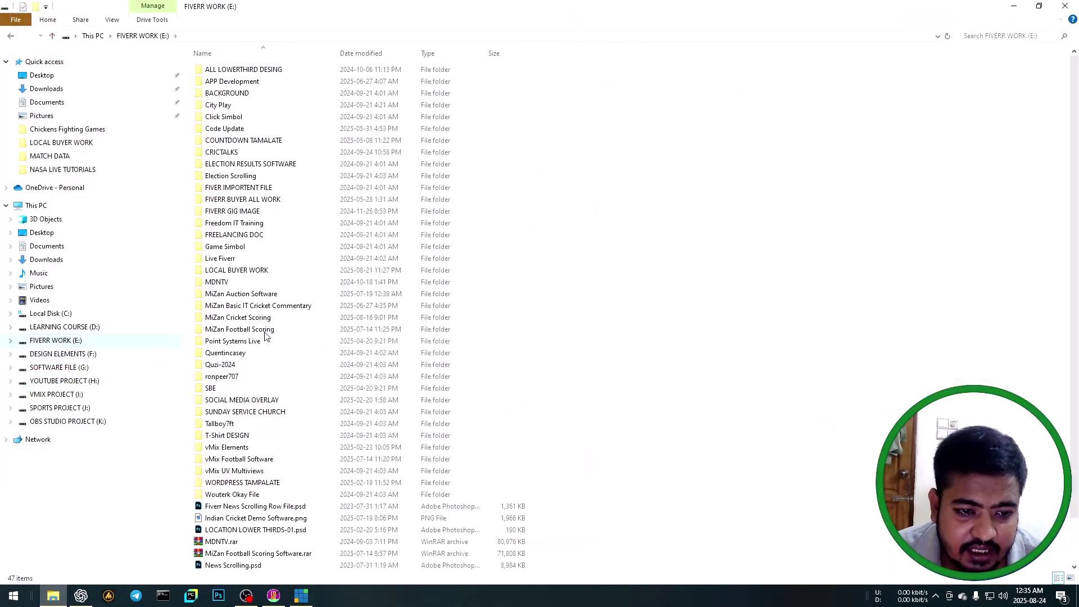
double_click(248, 318)
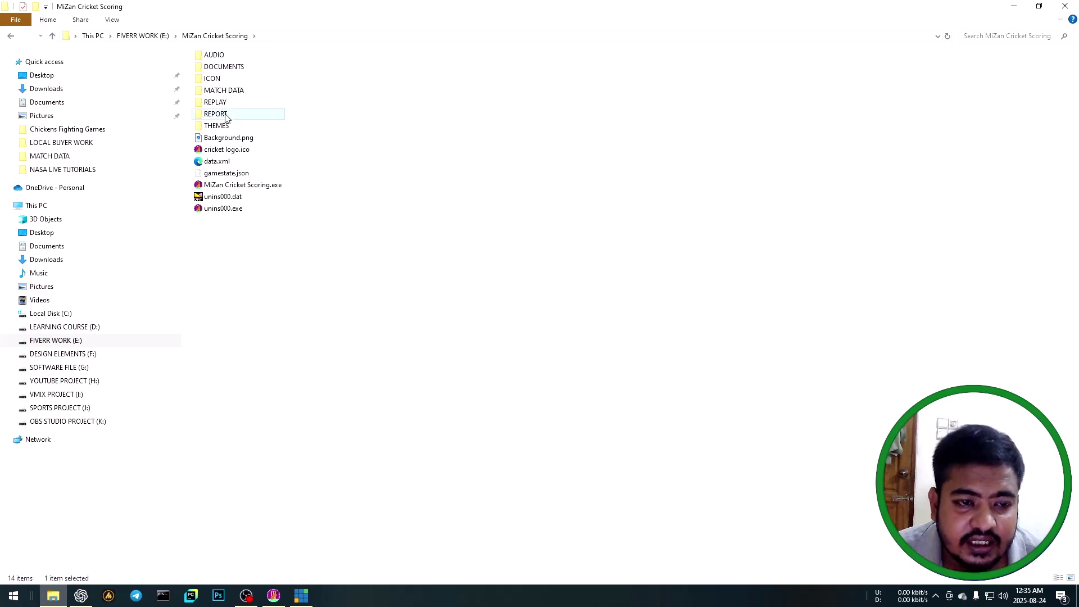
double_click(245, 114)
double_click(260, 71)
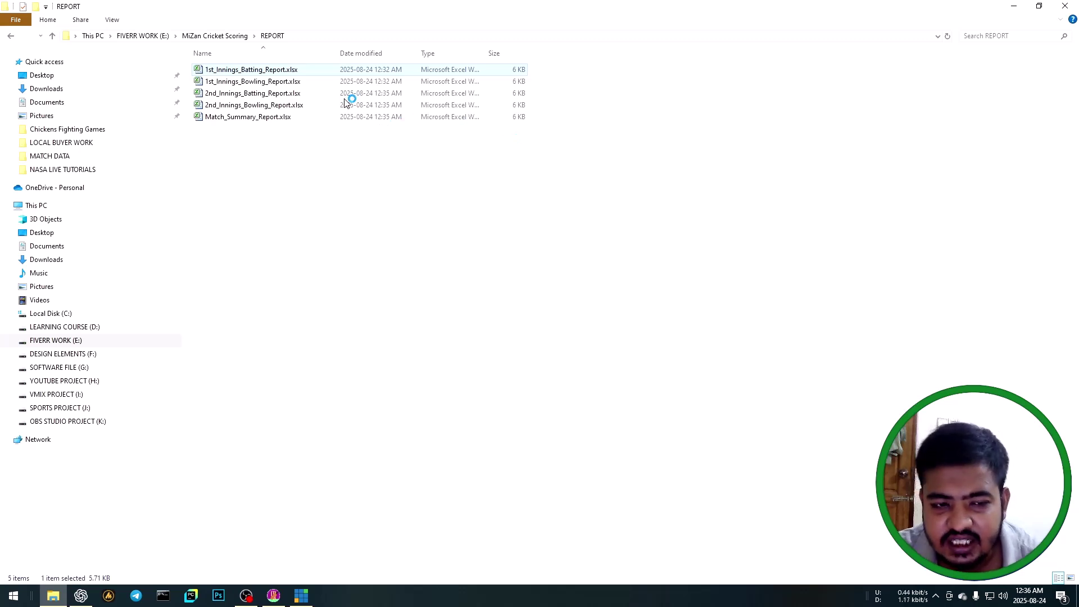
Refresh the REPORT folder listing.
right_click(704, 204)
click(733, 240)
right_click(715, 194)
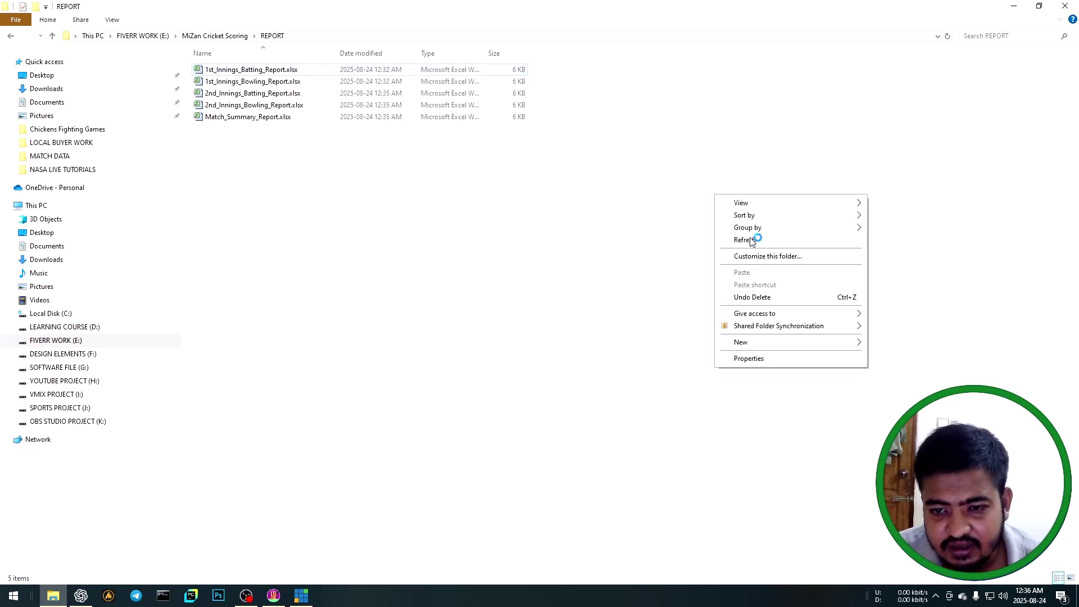
Review the first-innings batting report's cells and rows, then close the workbook.
click(750, 240)
right_click(725, 187)
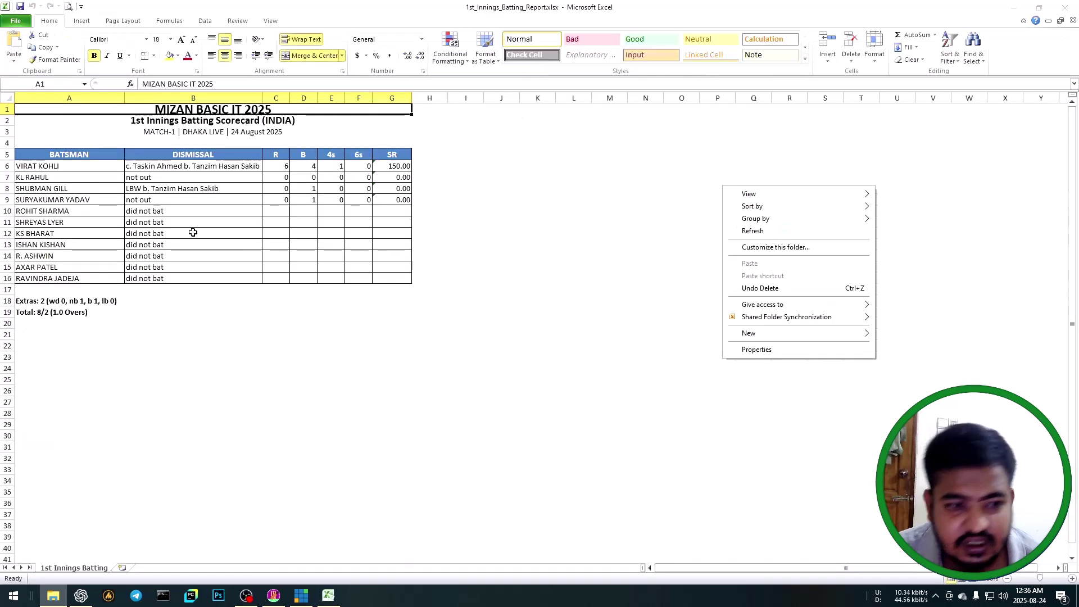
click(257, 291)
click(187, 122)
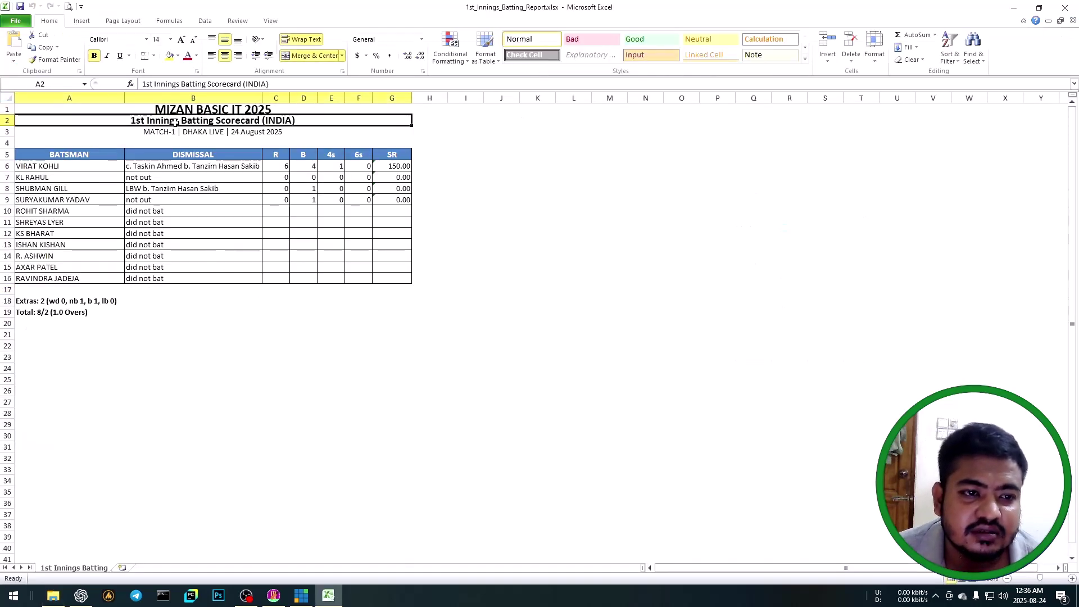
click(233, 177)
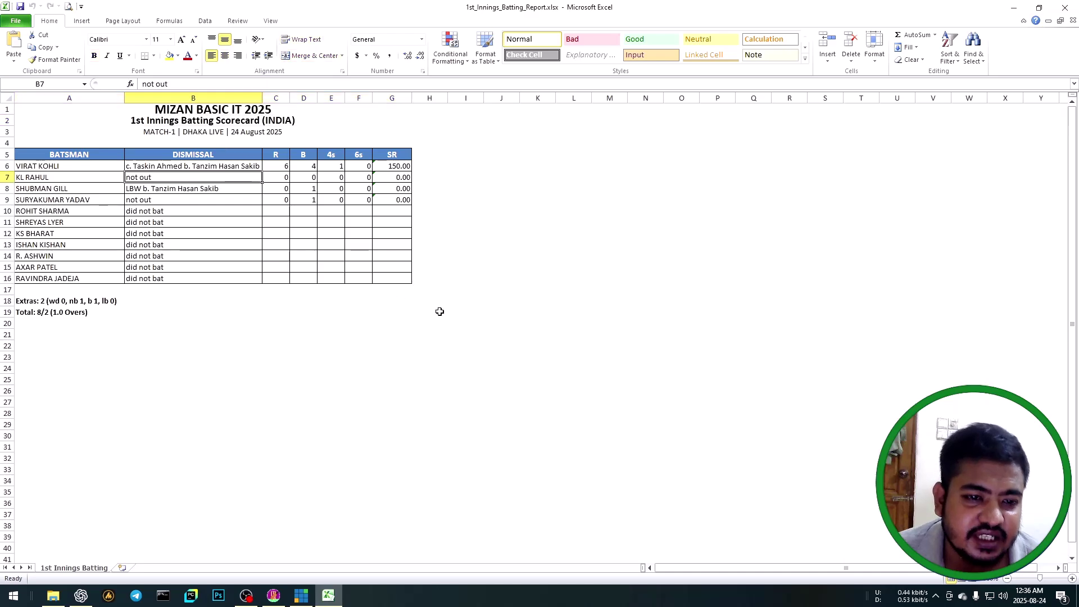
drag(440, 312, 56, 185)
click(677, 240)
click(1064, 8)
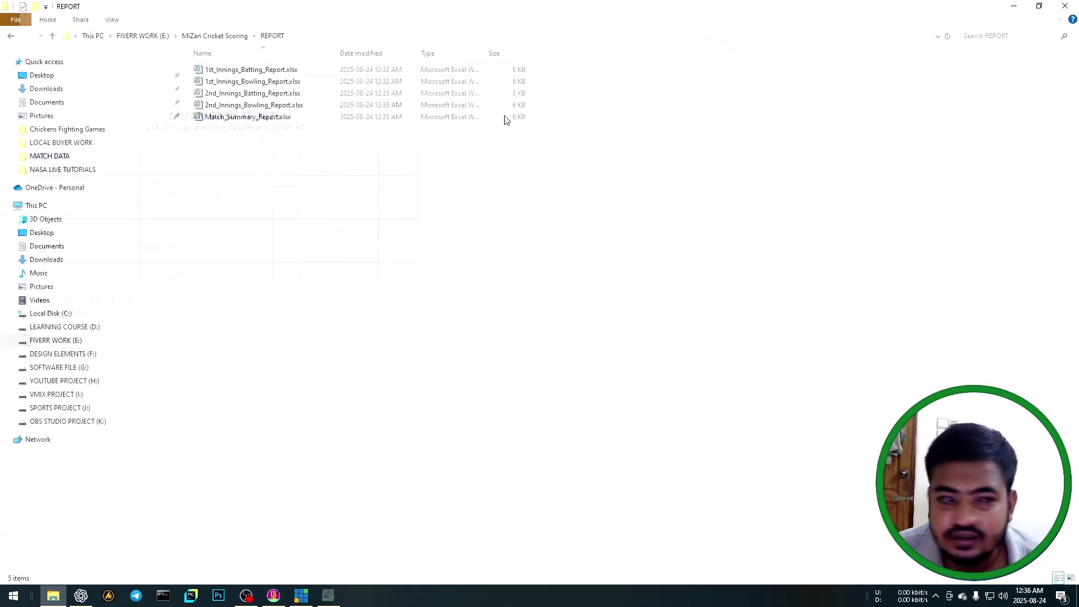
Open 1st_Innings_Bowling_Report.xlsx, refresh the folder, and close the bowling workbook.
double_click(256, 82)
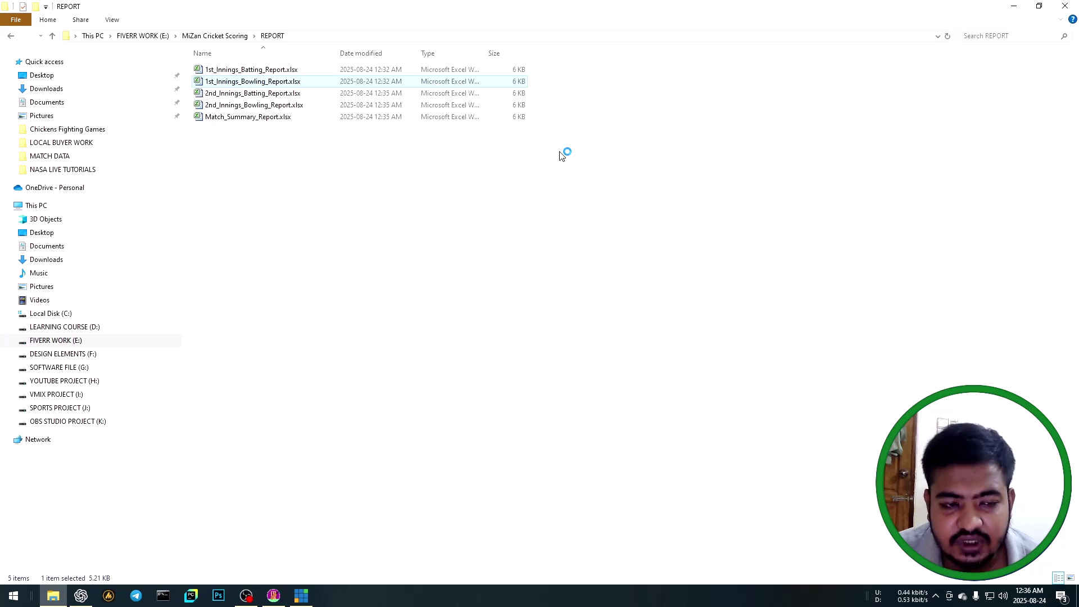
click(560, 156)
right_click(690, 214)
click(740, 262)
right_click(722, 230)
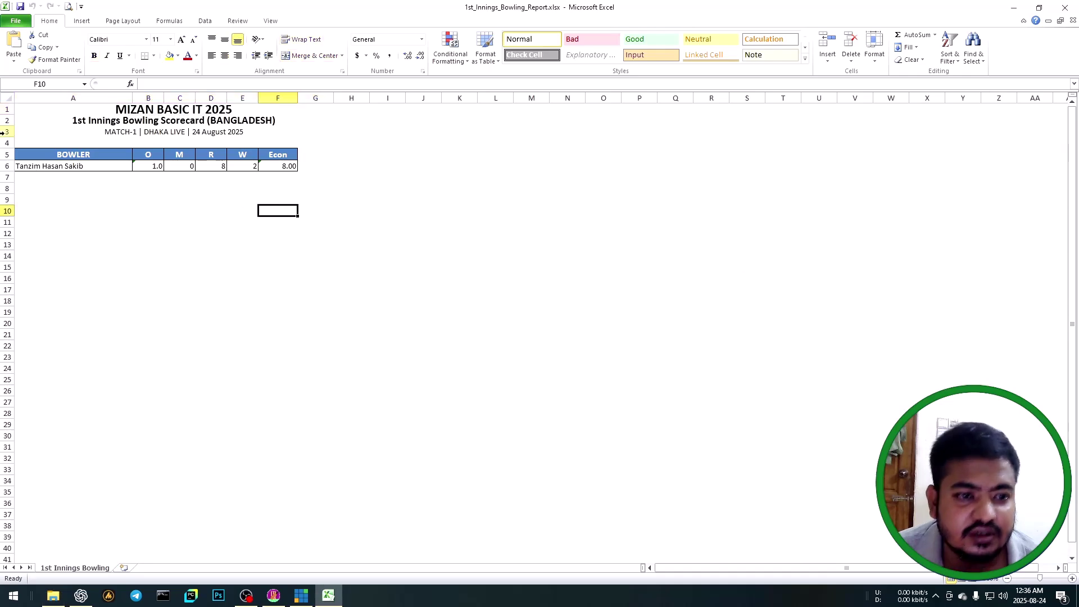
click(1064, 7)
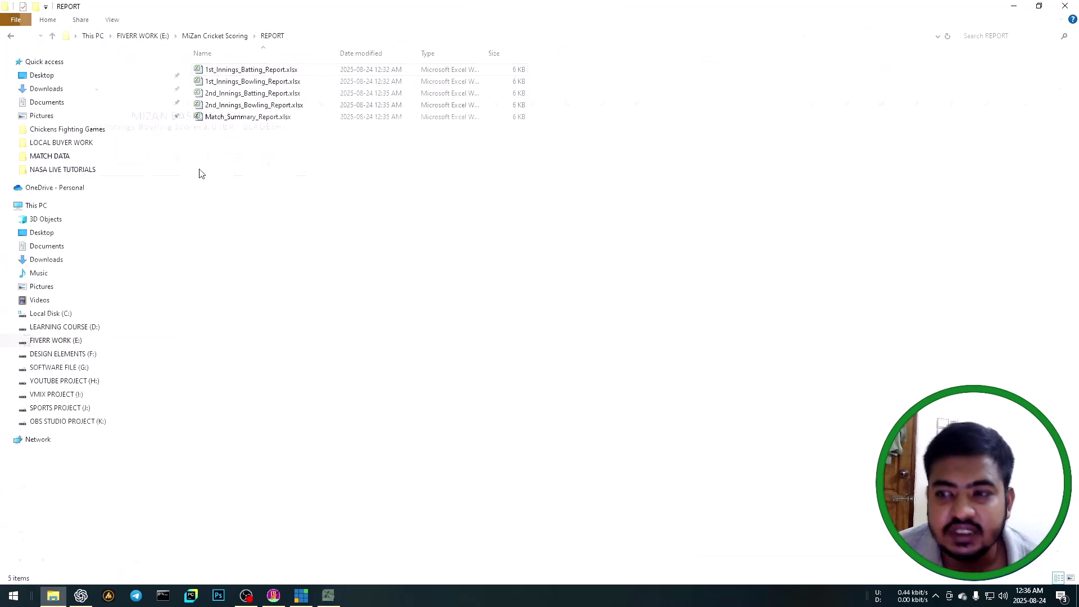
Open Match_Summary_Report.xlsx, inspect the range A1:G31, and close it.
click(219, 95)
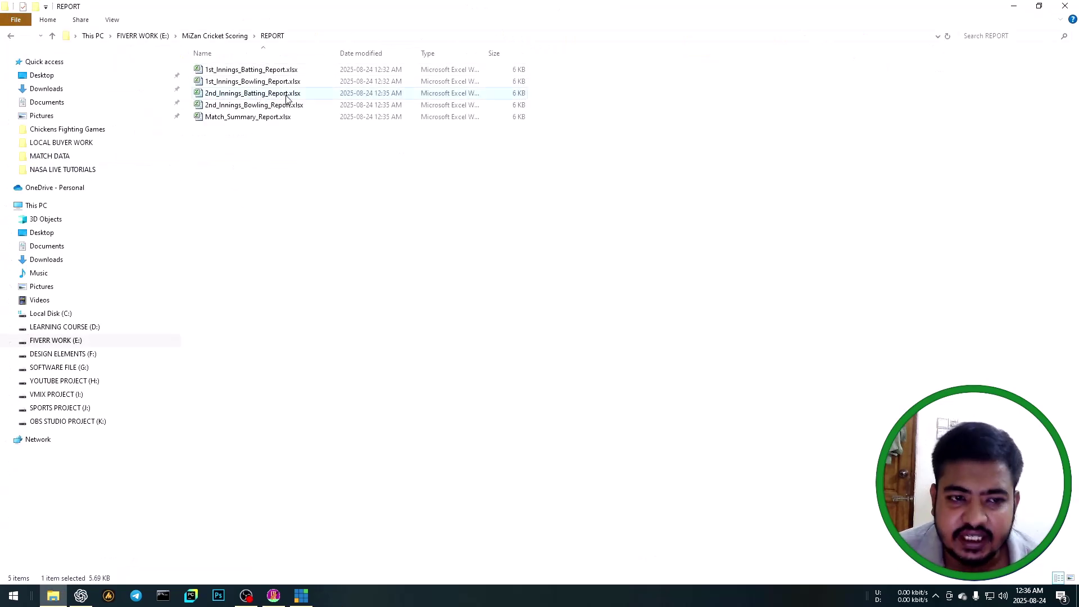
click(338, 204)
double_click(230, 118)
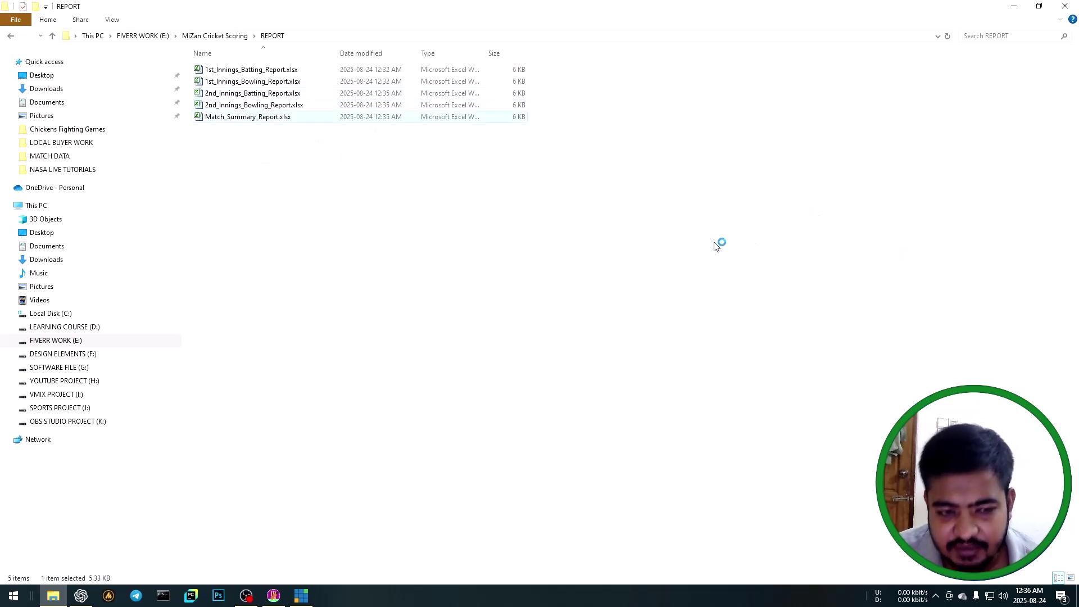
click(351, 304)
drag(373, 452, 19, 109)
key(alt+F4)
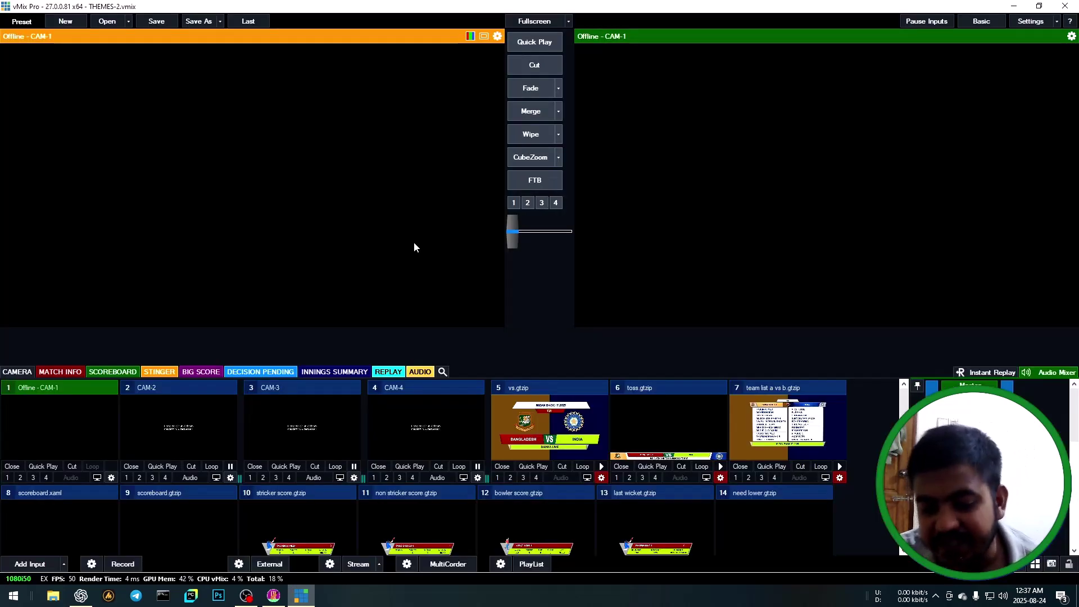